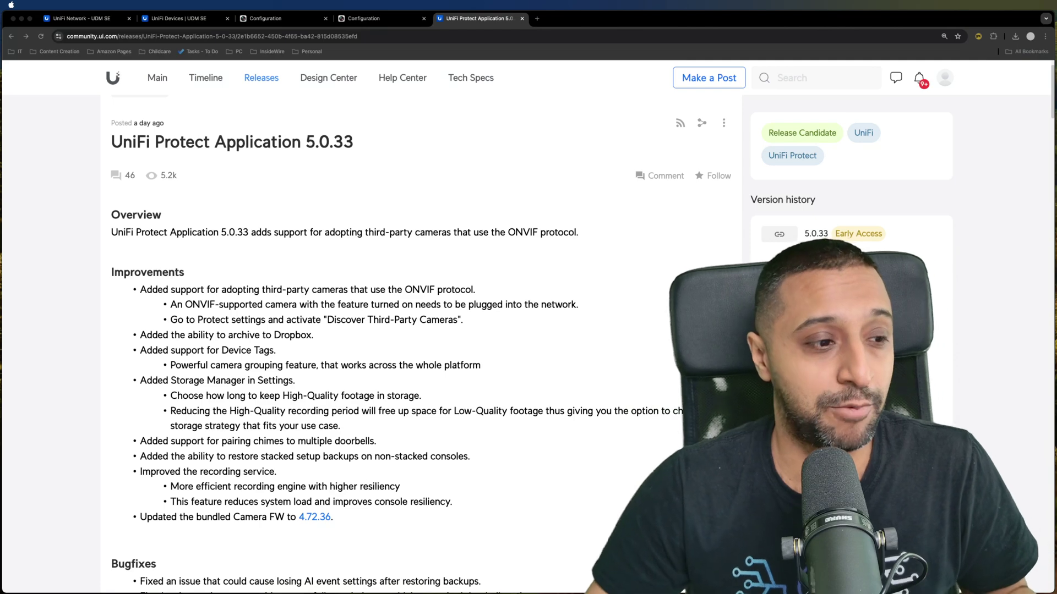
- Scroll through the UniFi Protect 5.0.33 release notes on community.ui.com
scroll(351, 373, "down", 3)
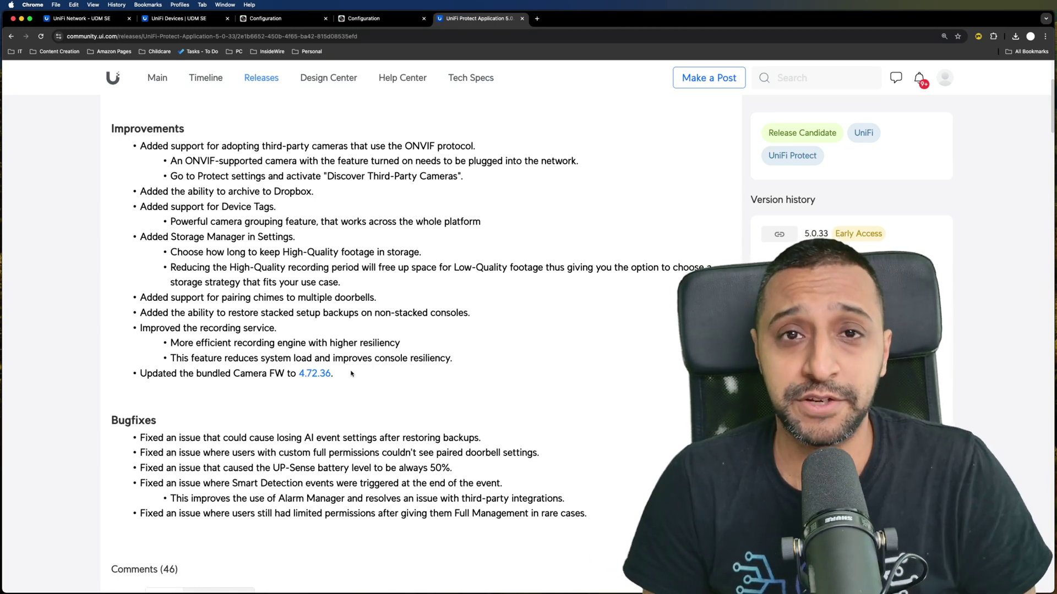
scroll(357, 386, "down", 1)
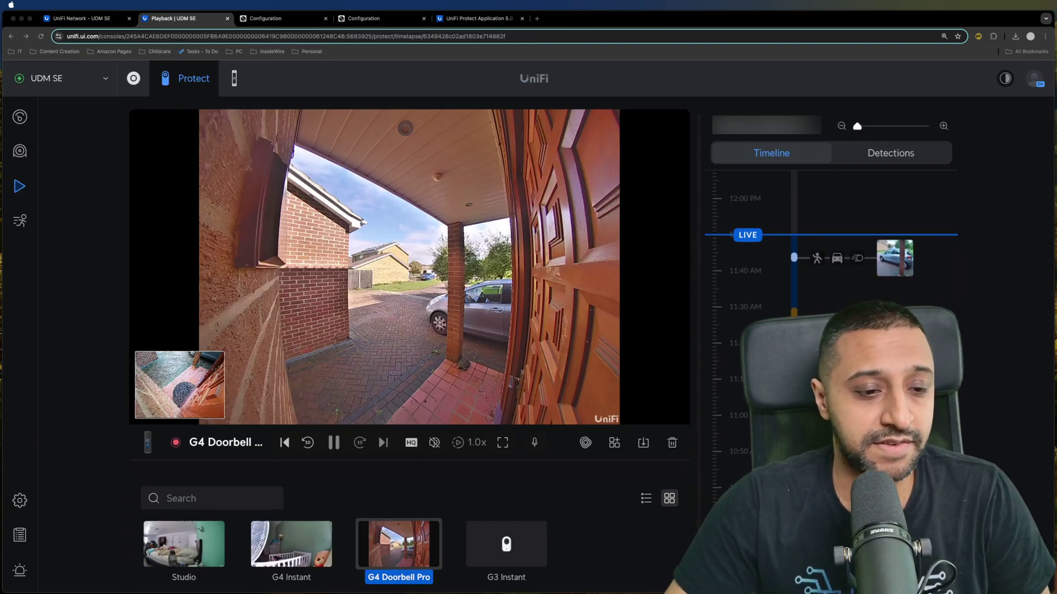
- Start archiving the G4 Doorbell Pro clip to a newly added Dropbox storage account
left_click(646, 445)
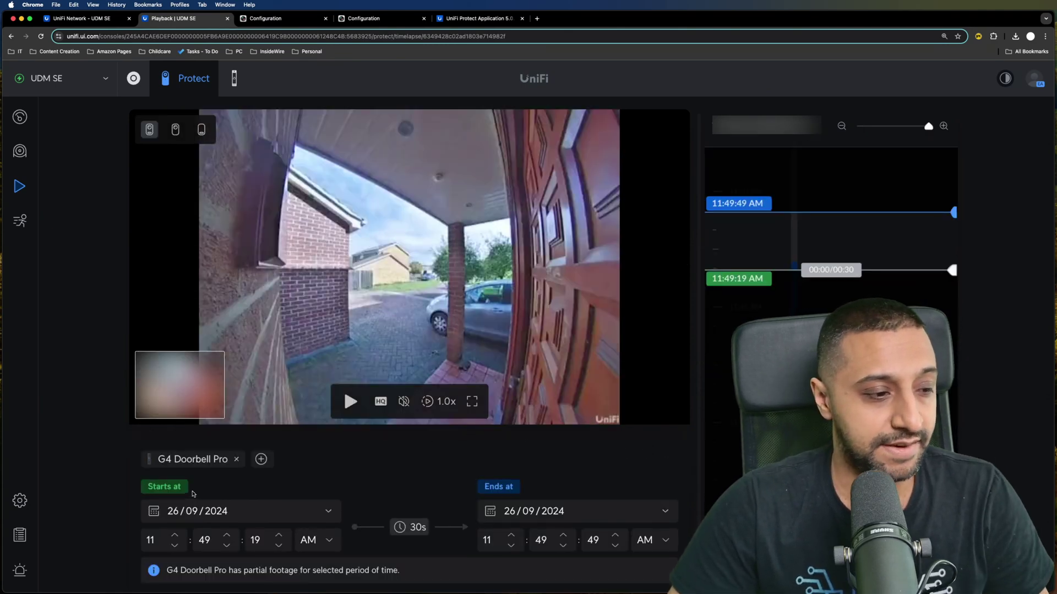
scroll(663, 560, "down", 2)
left_click(666, 559)
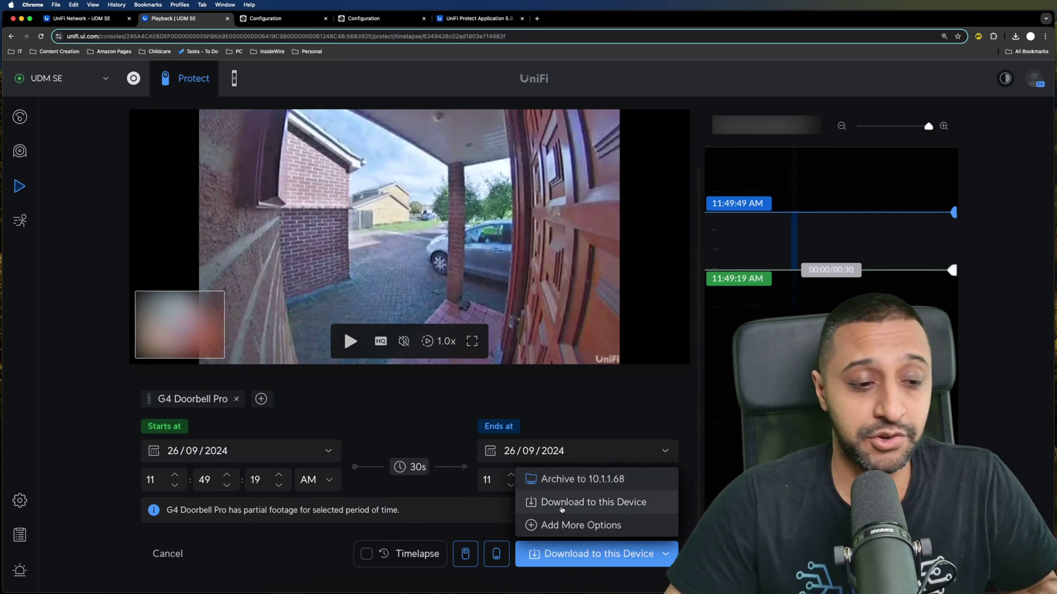
left_click(568, 530)
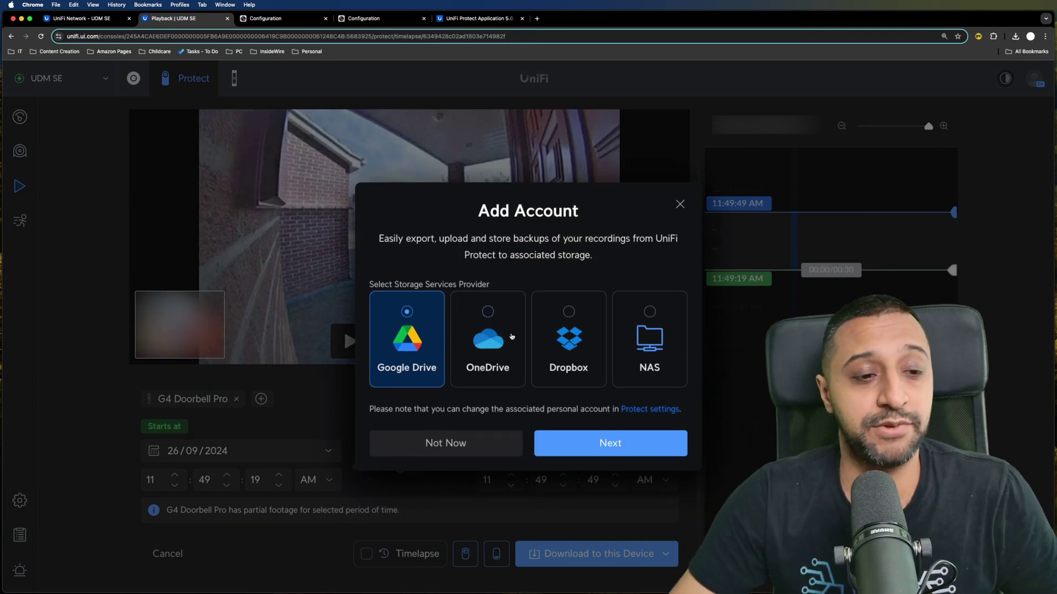
left_click(571, 307)
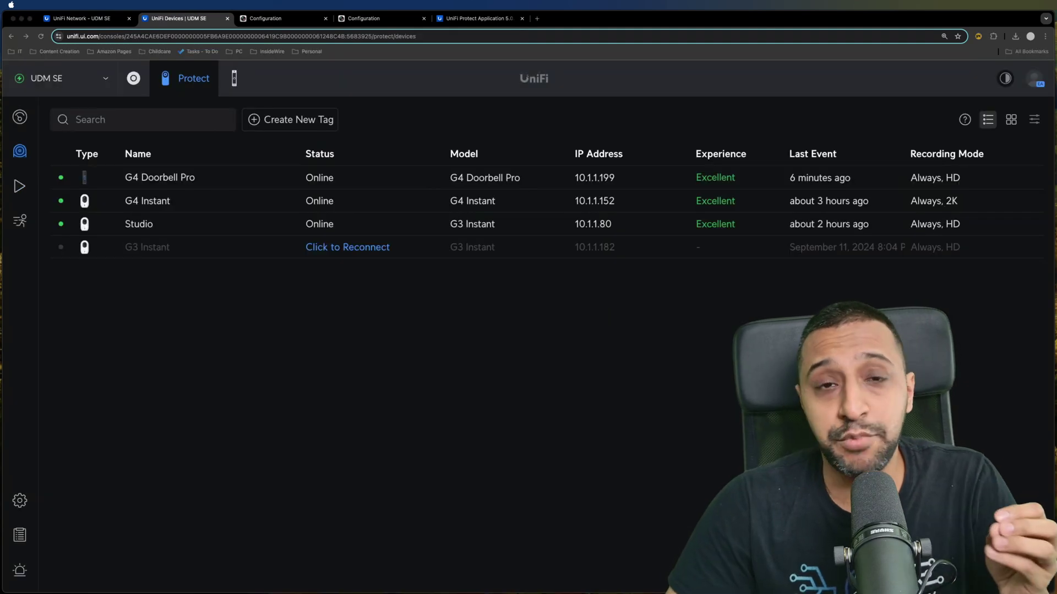
- Create an Outdoor tag containing the G4 Doorbell Pro
left_click(289, 122)
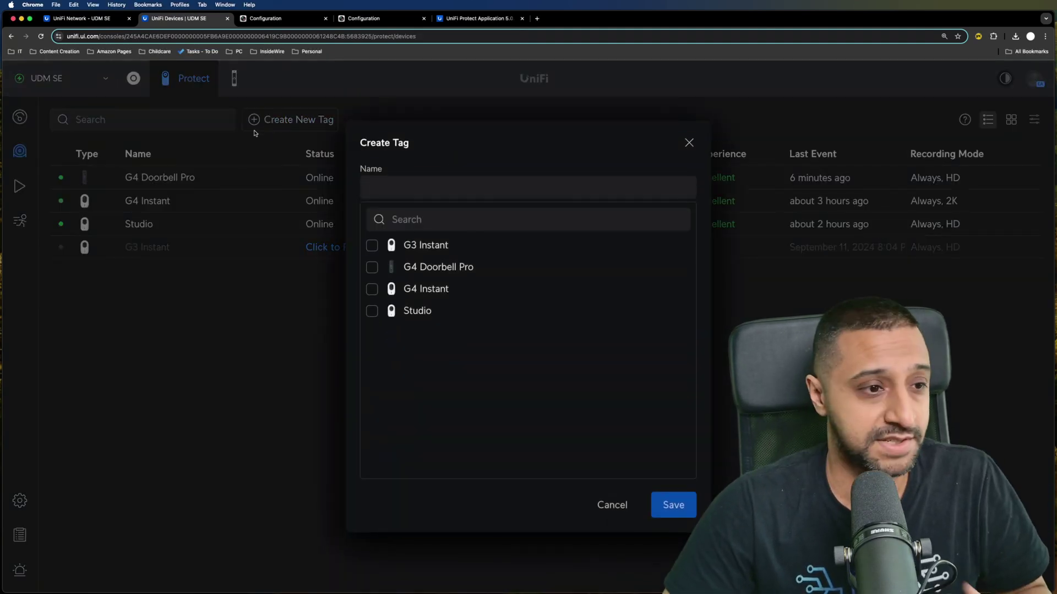
left_click(421, 184)
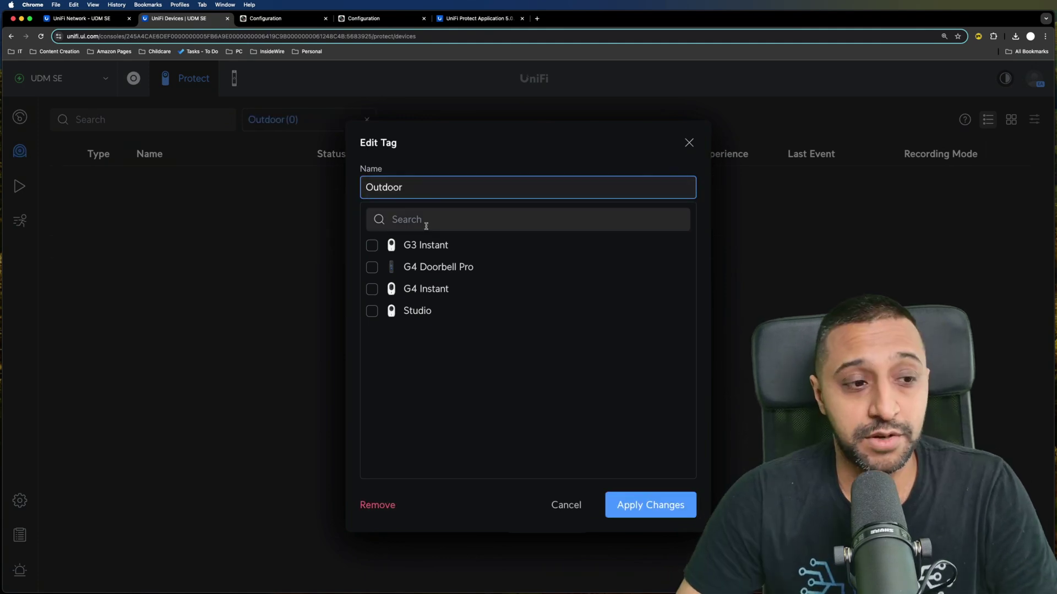
left_click(368, 269)
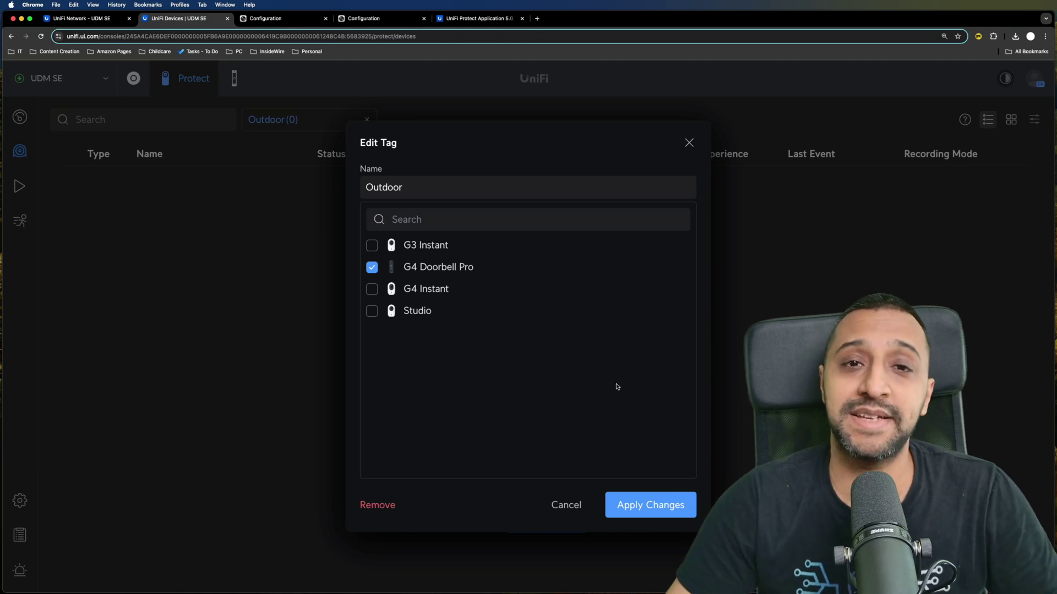
left_click(656, 506)
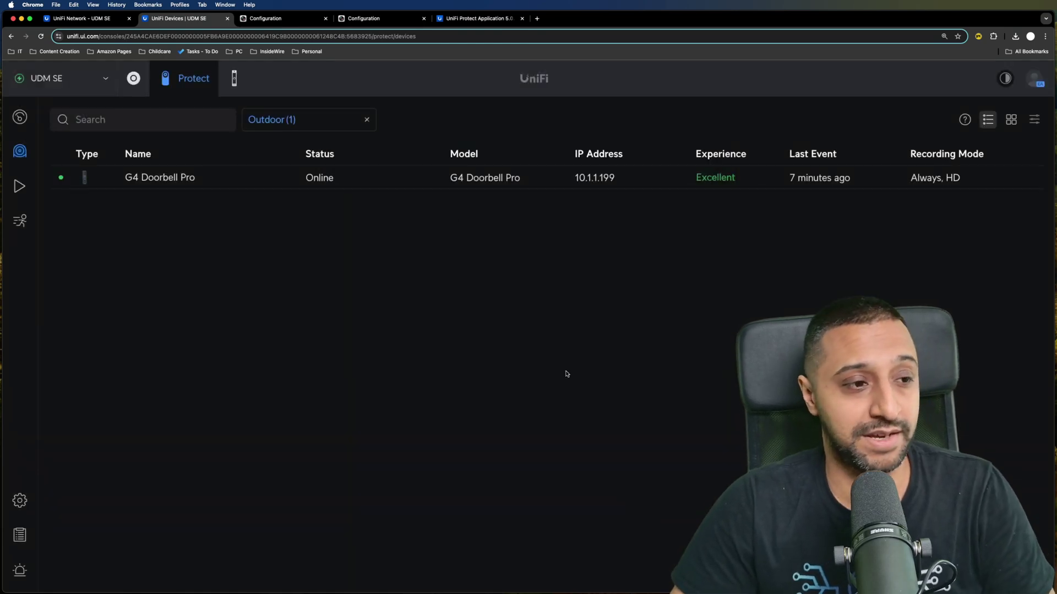
- Create a Bedrooms tag containing the Studio, G4 Instant and G3 Instant cameras
left_click(330, 122)
left_click(309, 176)
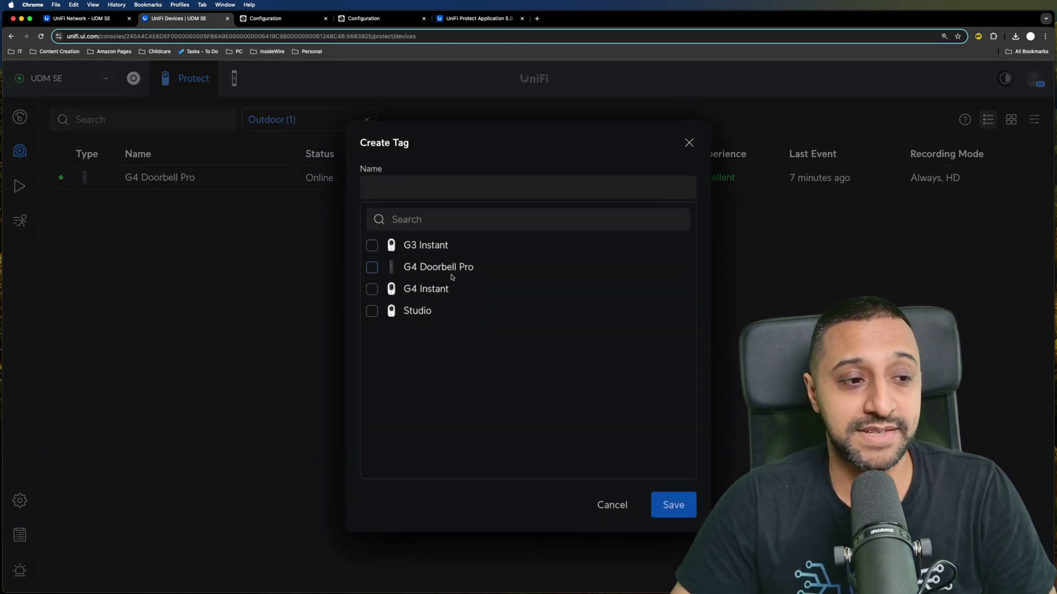
left_click(418, 186)
type("Bedrooms")
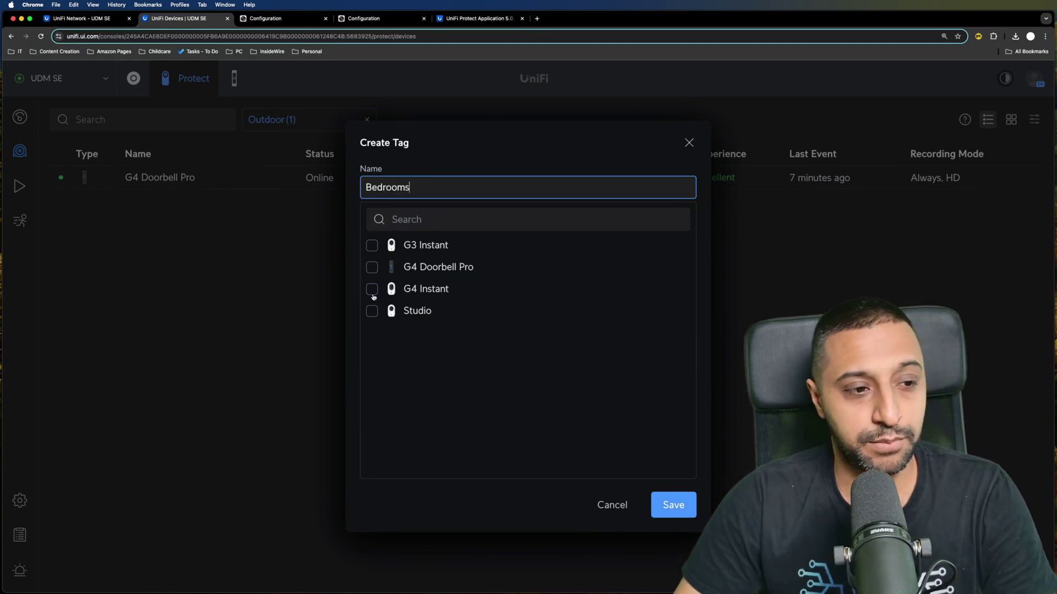
left_click(372, 311)
left_click(372, 289)
left_click(372, 246)
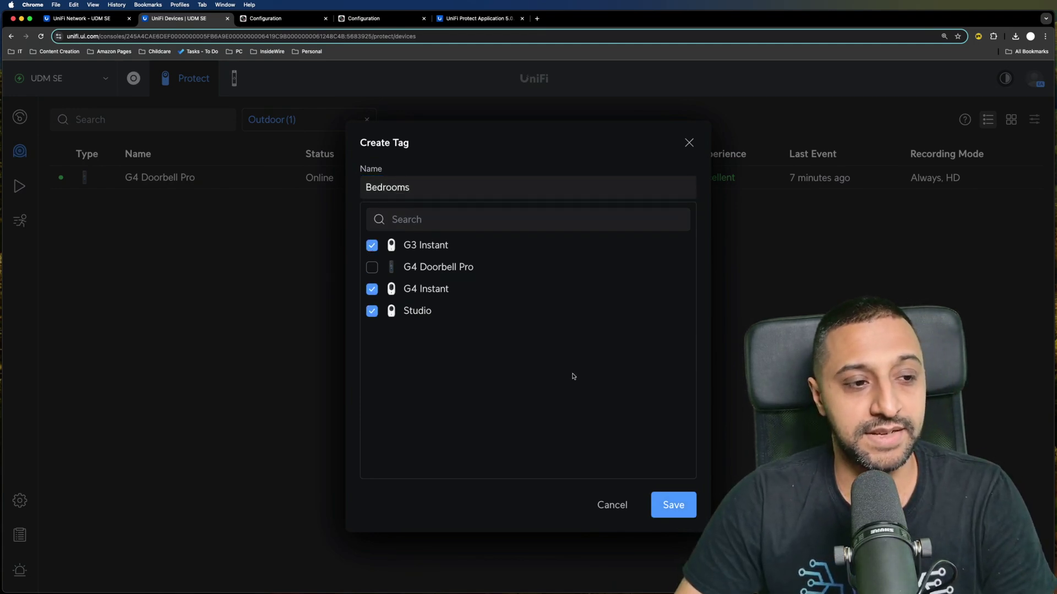
left_click(672, 515)
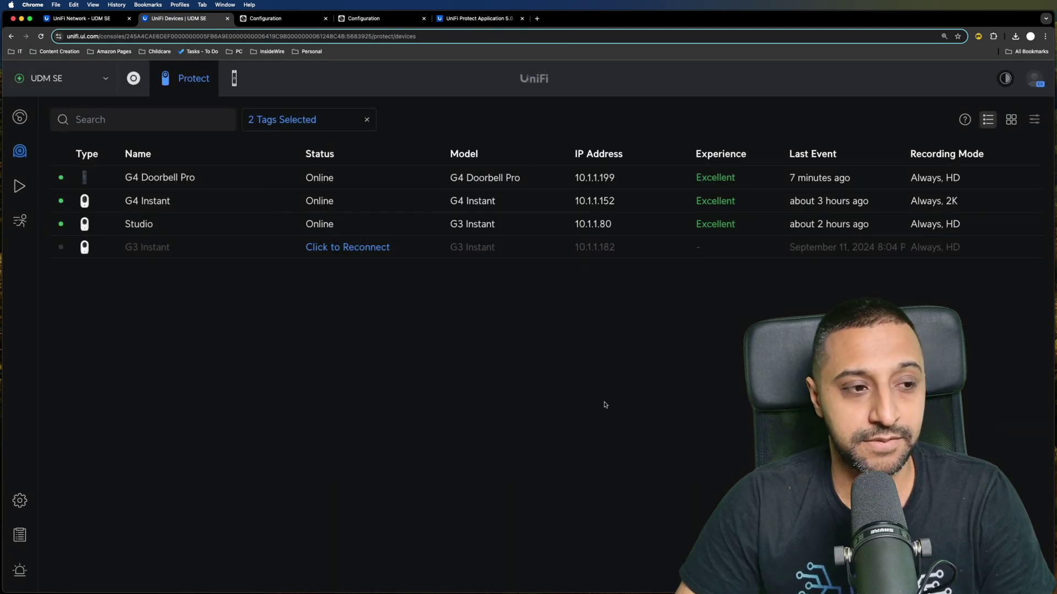
- Test filtering the devices list by Outdoor and Bedrooms tags, ending with no filter
left_click(336, 121)
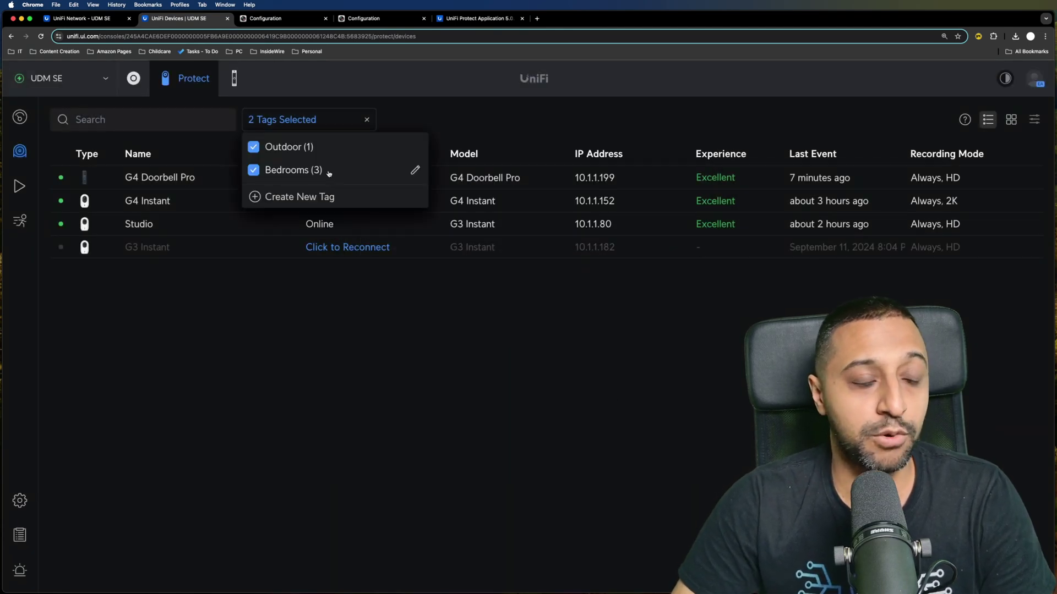
left_click(253, 170)
left_click(252, 145)
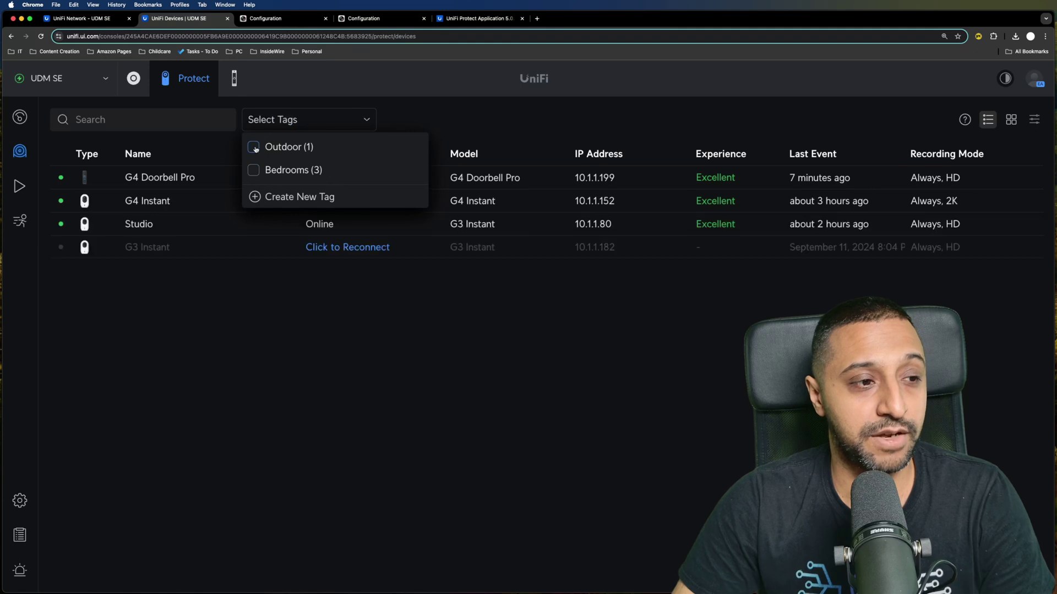
left_click(253, 147)
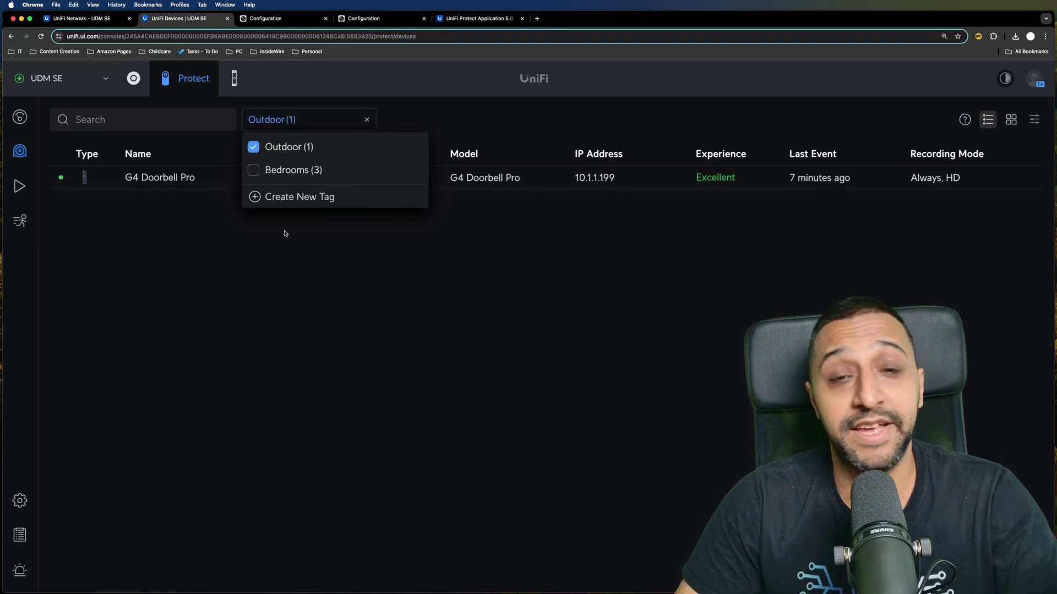
left_click(253, 147)
left_click(254, 170)
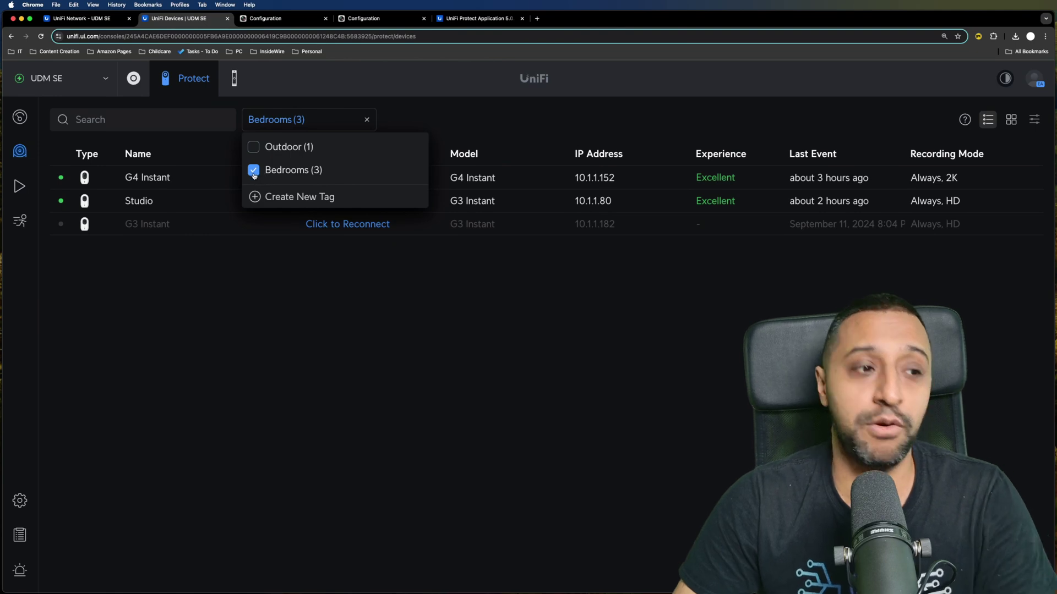
left_click(254, 147)
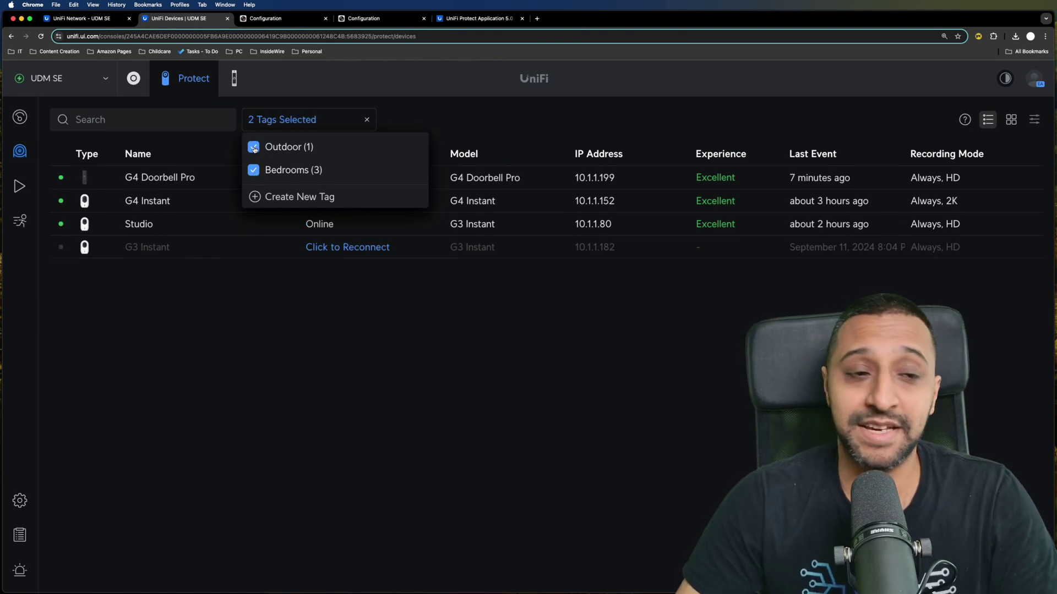
left_click(366, 119)
left_click(275, 147)
left_click(406, 131)
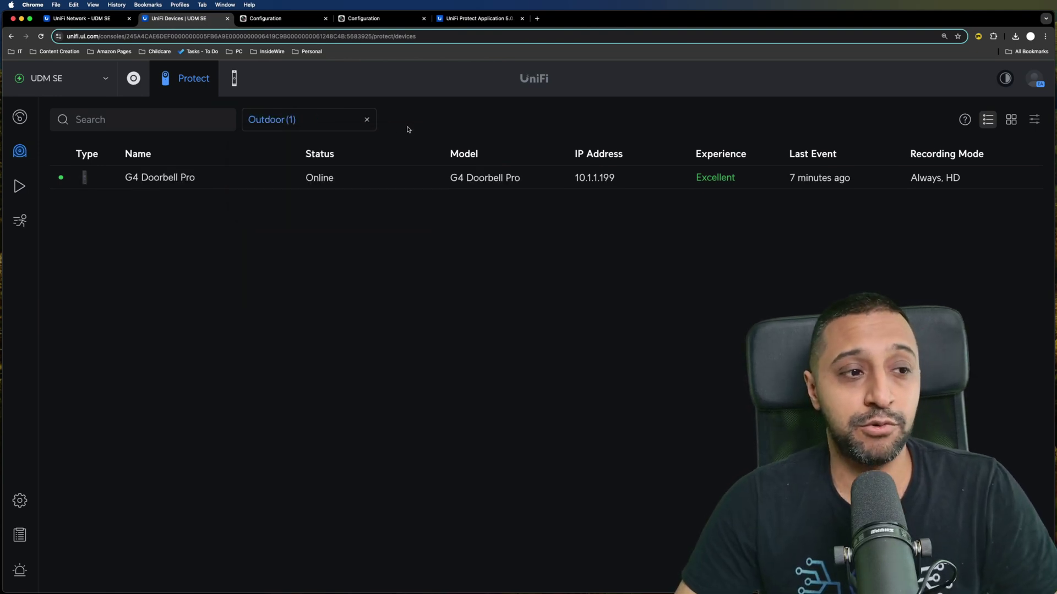
left_click(366, 120)
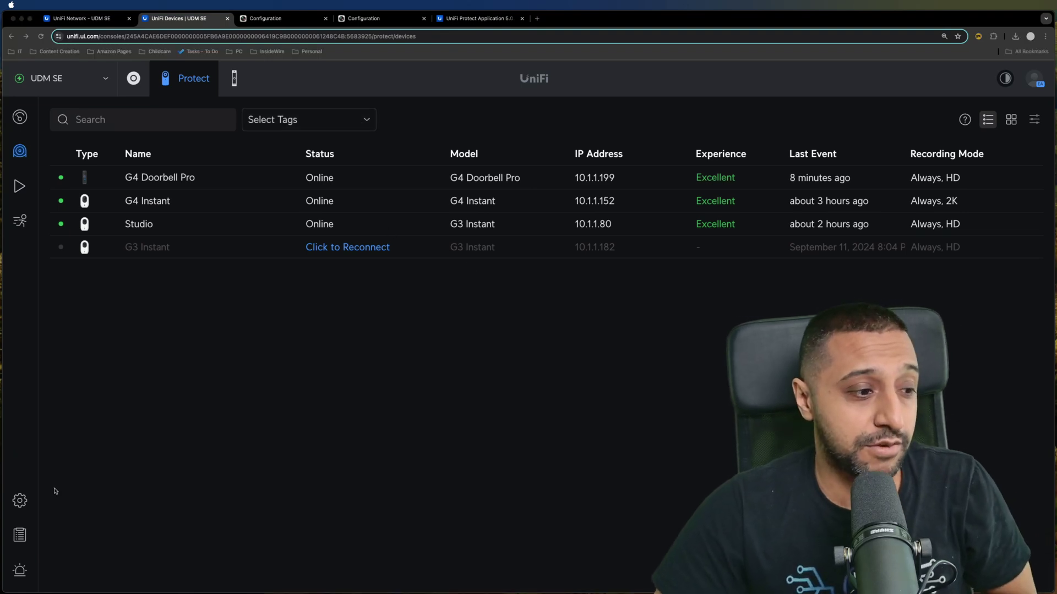
- Turn on Enhanced Retention for HQ recordings in the Storage Manager settings
left_click(20, 501)
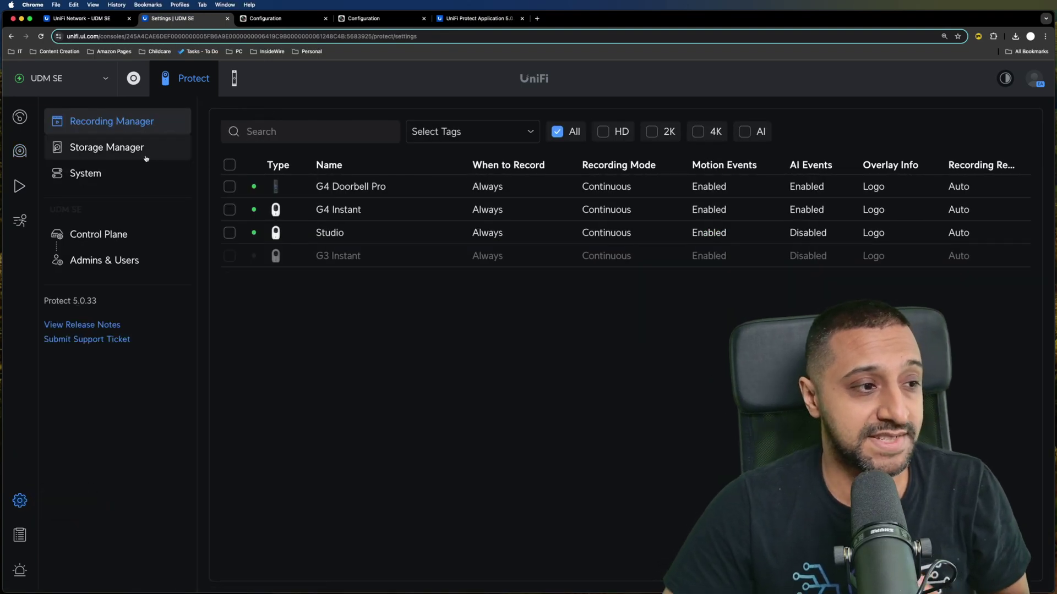
left_click(142, 154)
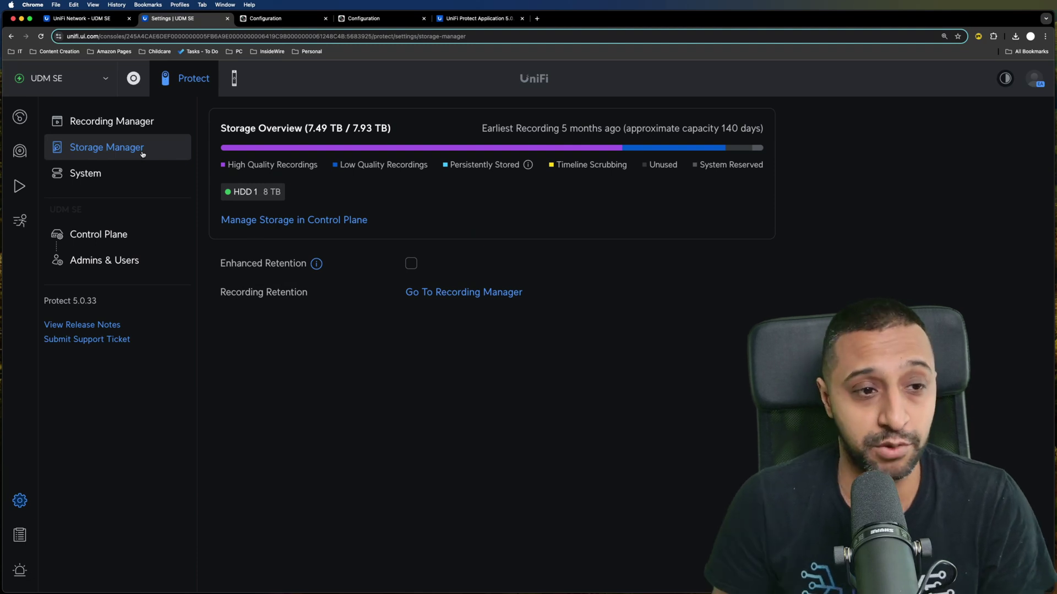
mouse_move(655, 146)
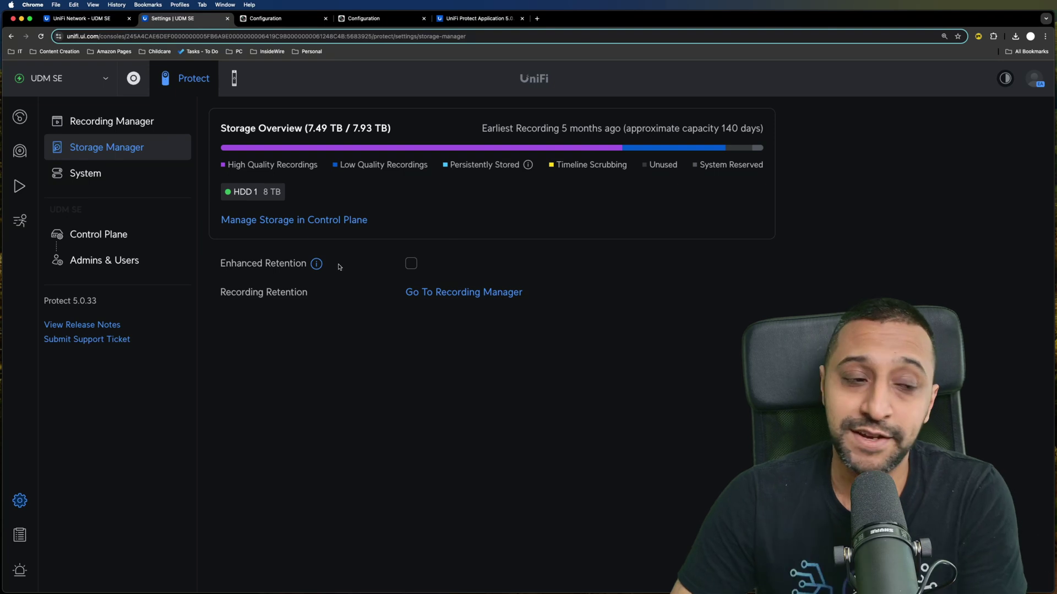
left_click(409, 264)
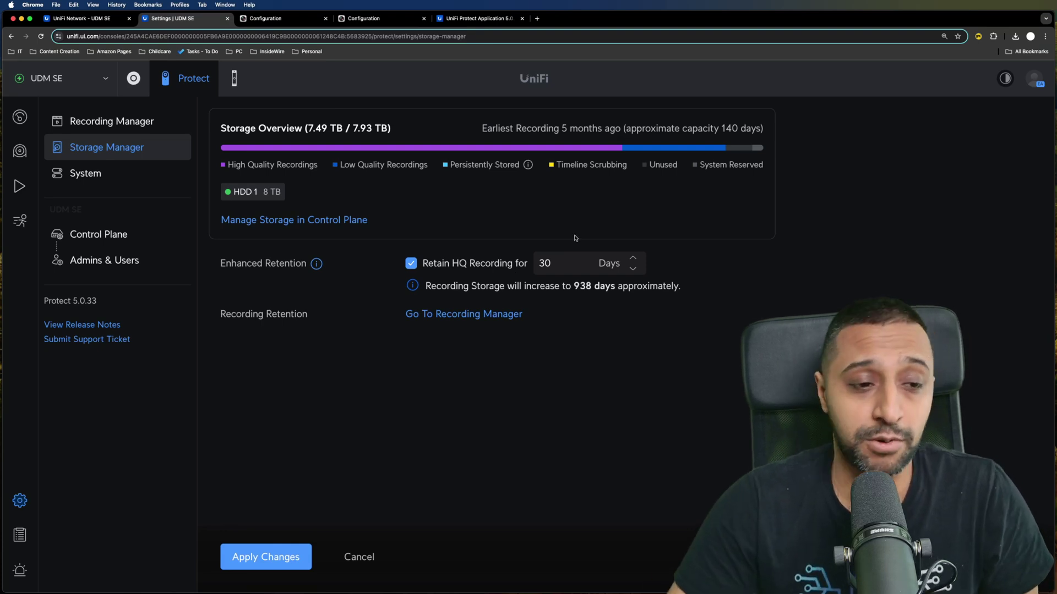
- Set Retain HQ Recording Days to 60
left_click(557, 265)
left_click_drag(557, 264, 521, 263)
type("7")
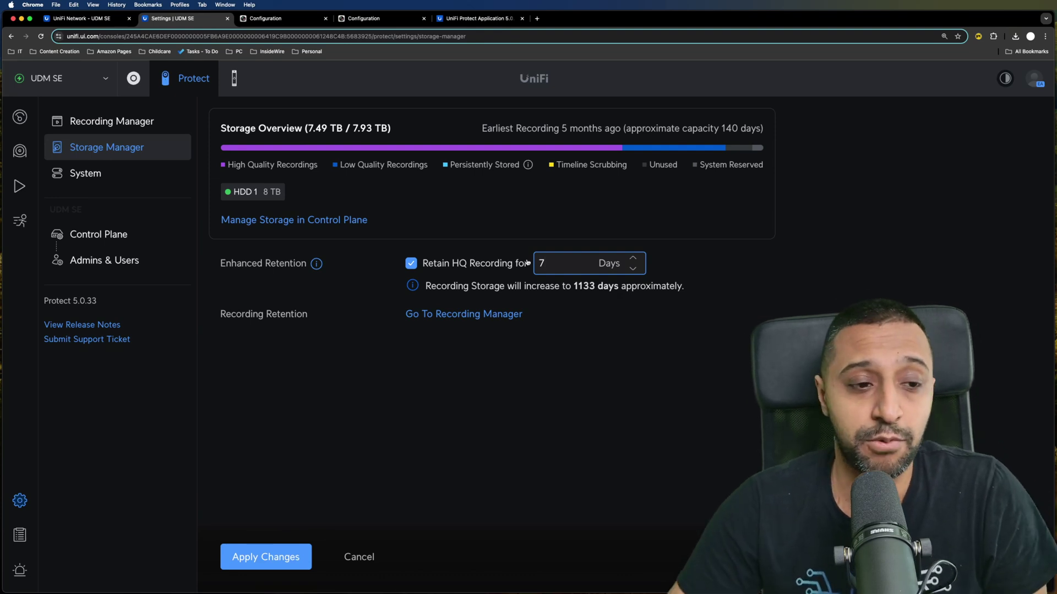
key("BackSpace")
type("21")
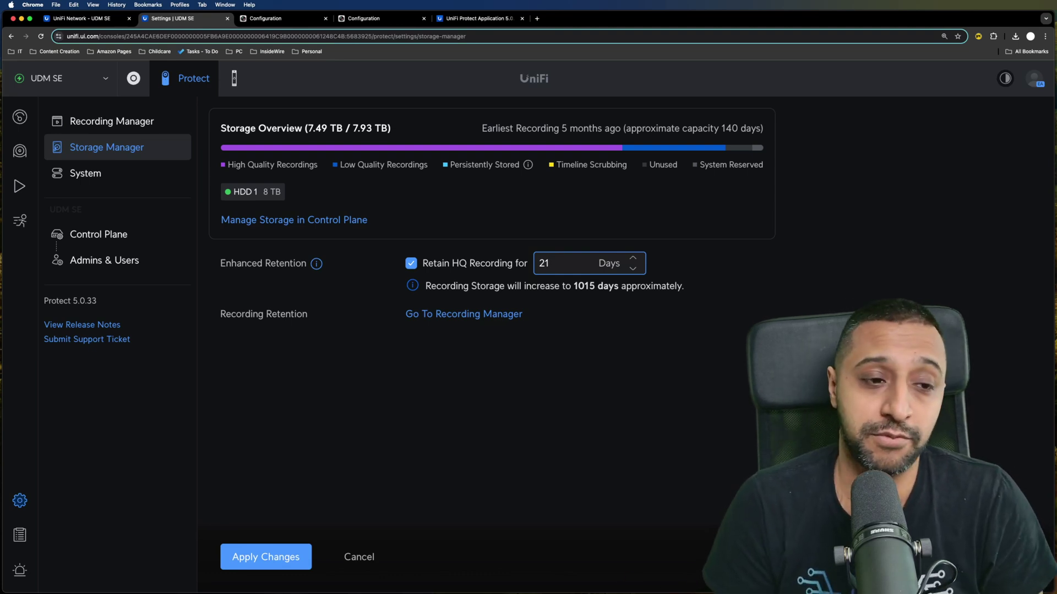
left_click_drag(566, 270, 528, 266)
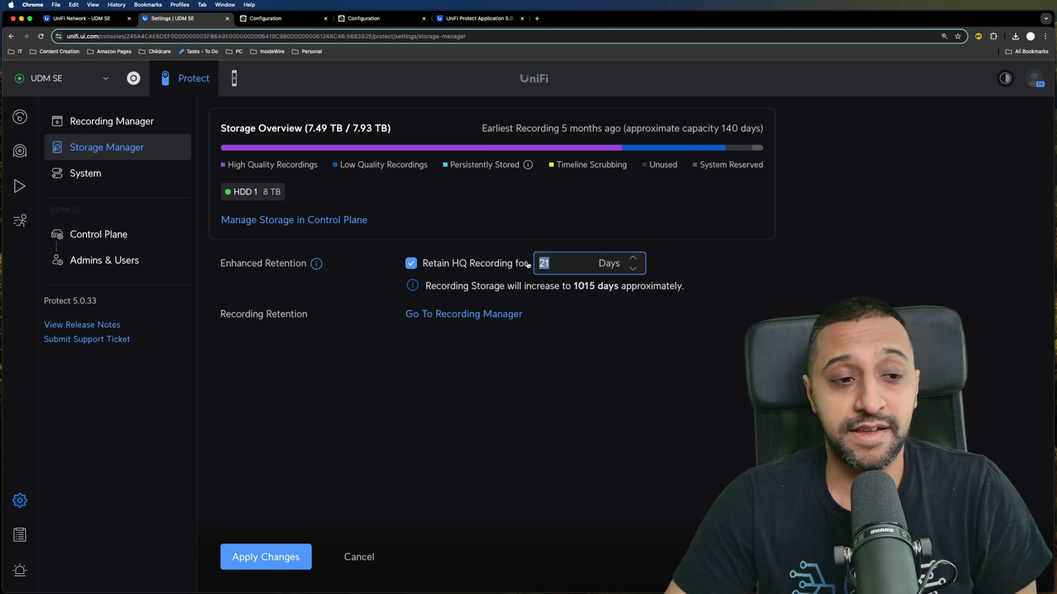
type("60")
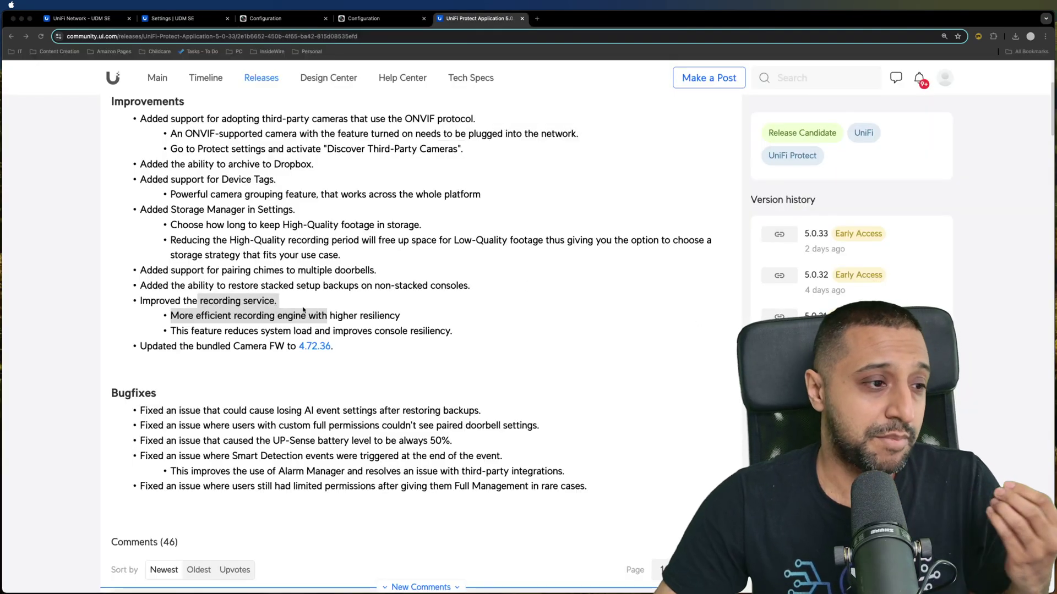
- Highlight the note on pairing chimes to multiple doorbells, then return to Protect storage settings
left_click_drag(223, 270, 376, 273)
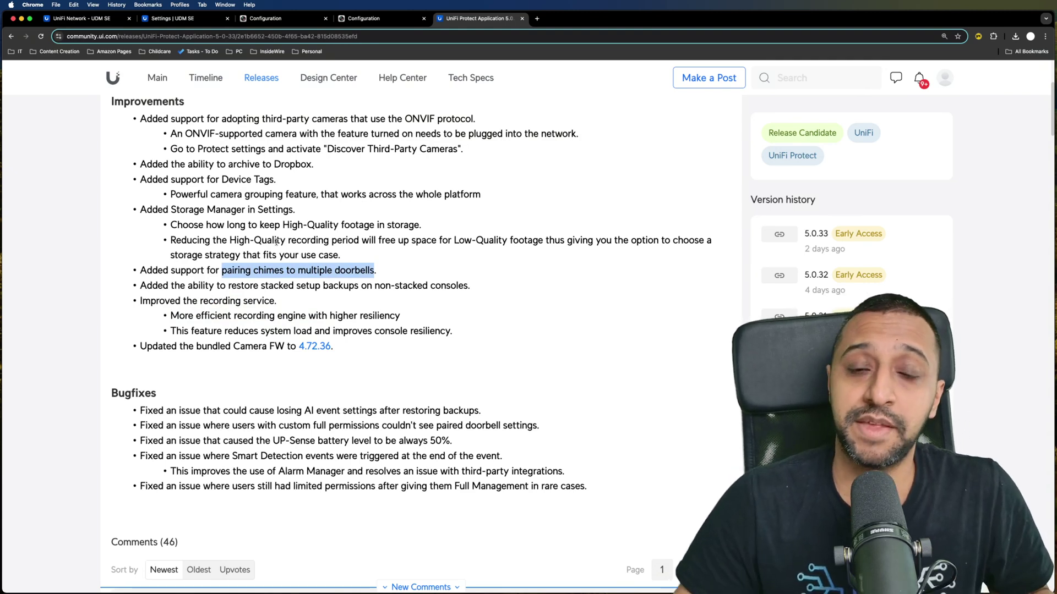
left_click(179, 21)
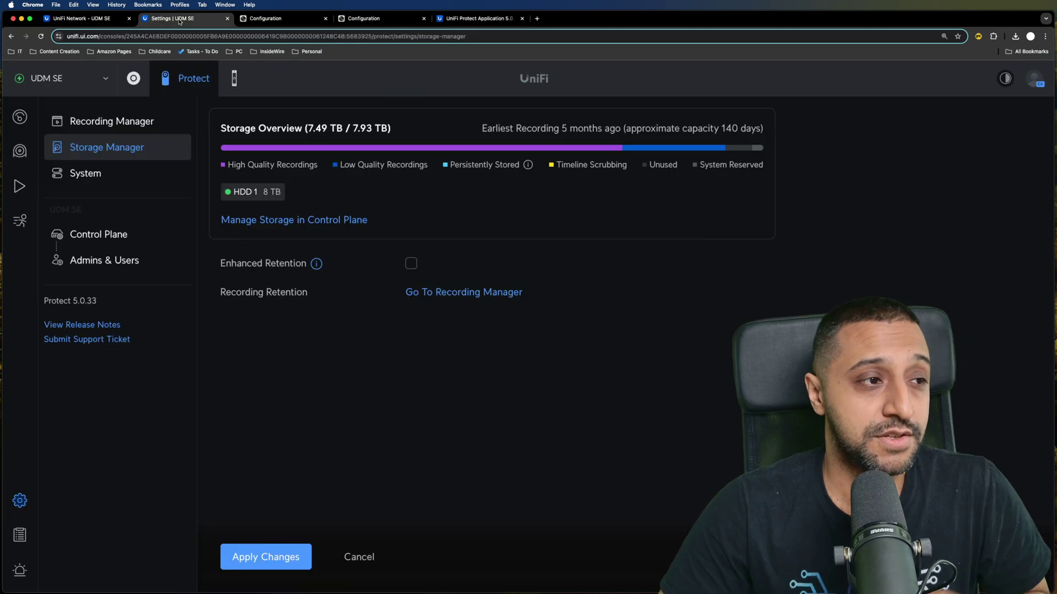
- Discard the retention change and view 'hik'-filtered Network clients with a wider Connection column
left_click(17, 156)
left_click(605, 363)
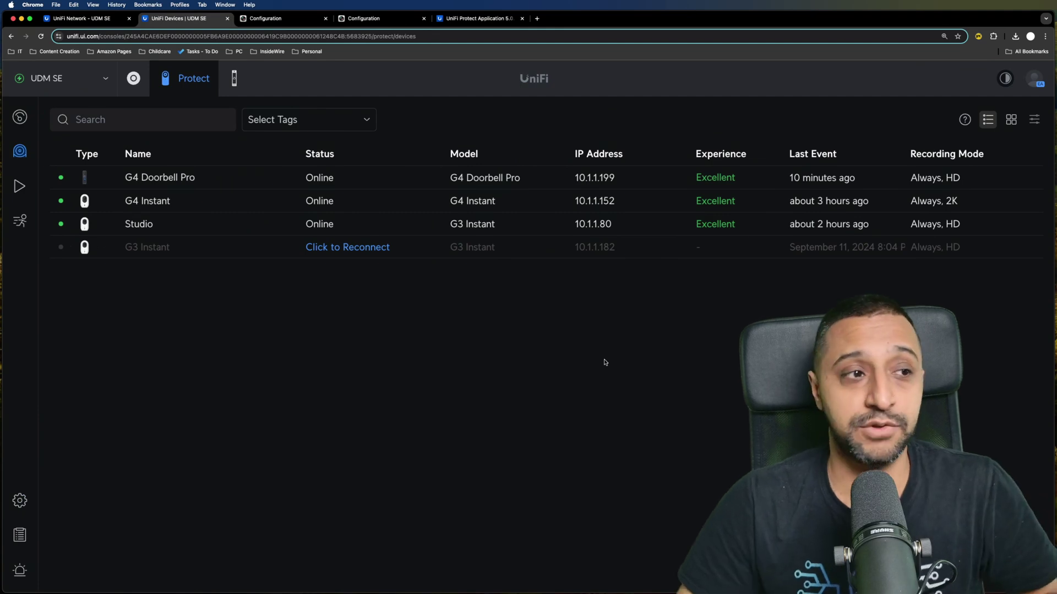
left_click(88, 20)
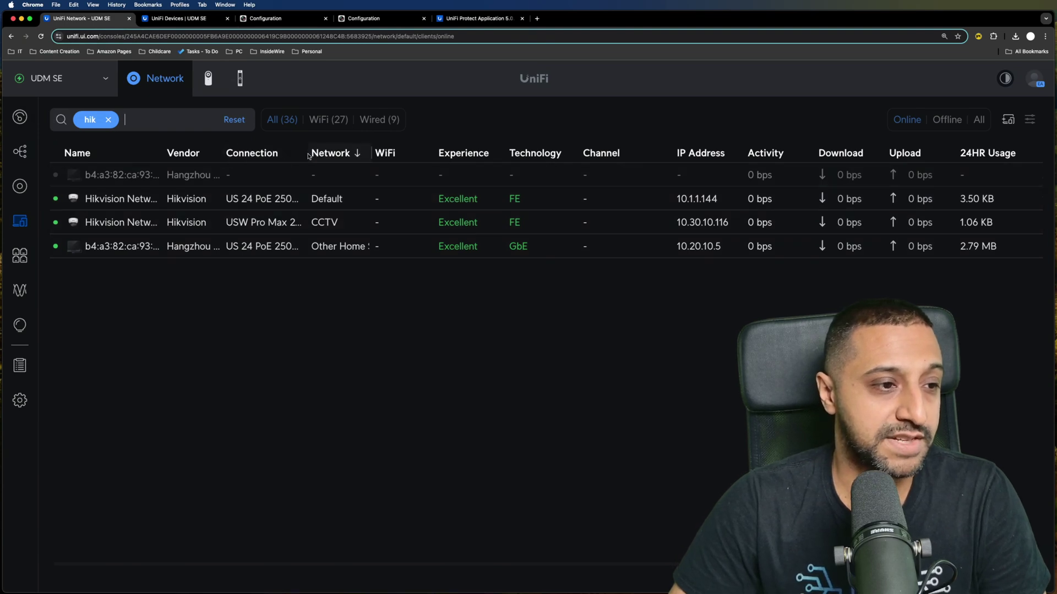
left_click_drag(306, 153, 379, 152)
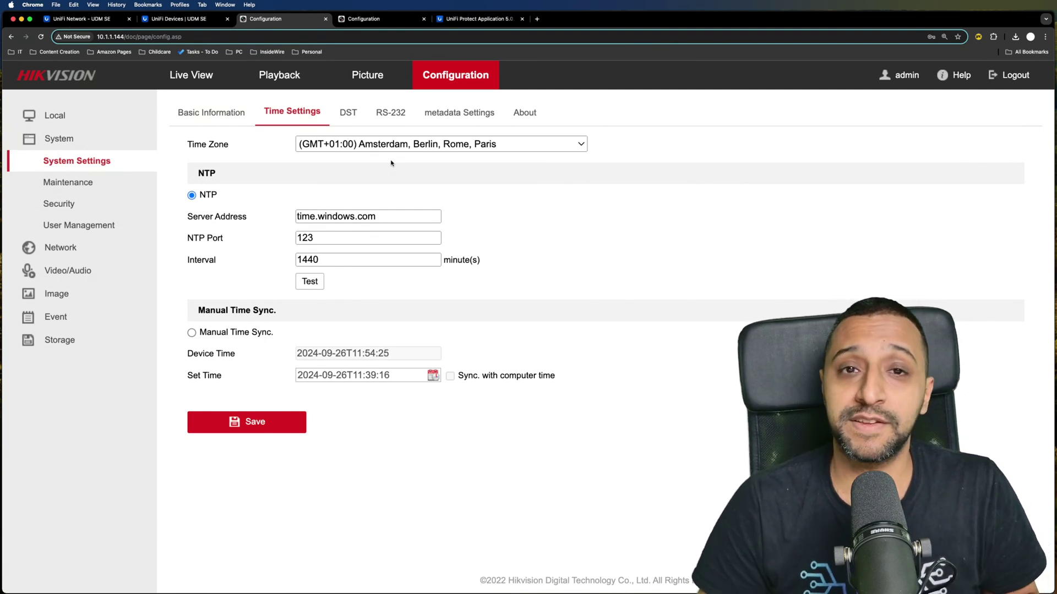
- Confirm ONVIF is enabled under Network > Advanced Settings > Integration Protocol, then open the second camera
left_click(83, 253)
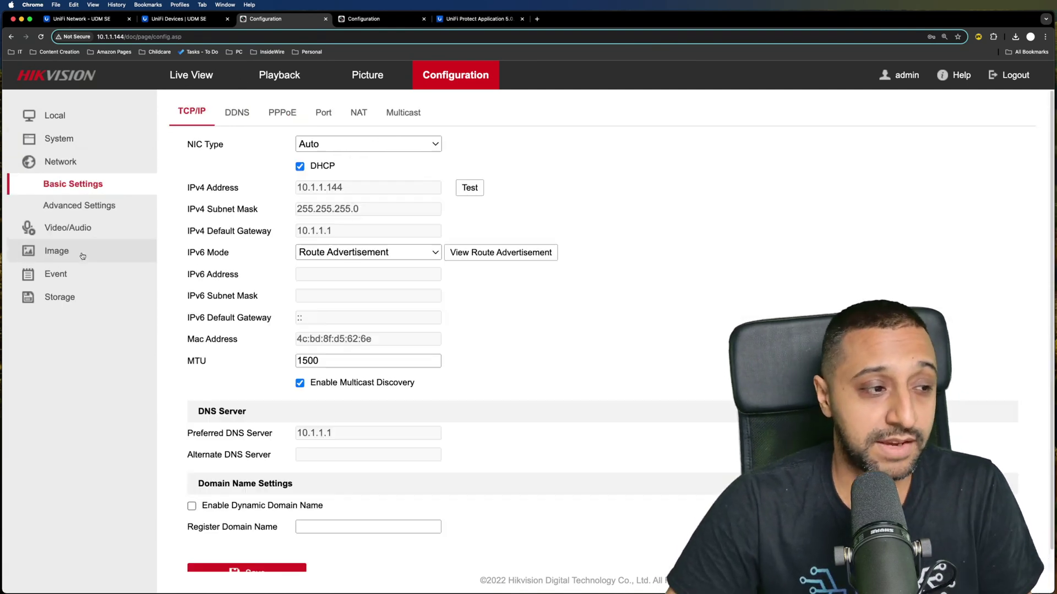
left_click(101, 207)
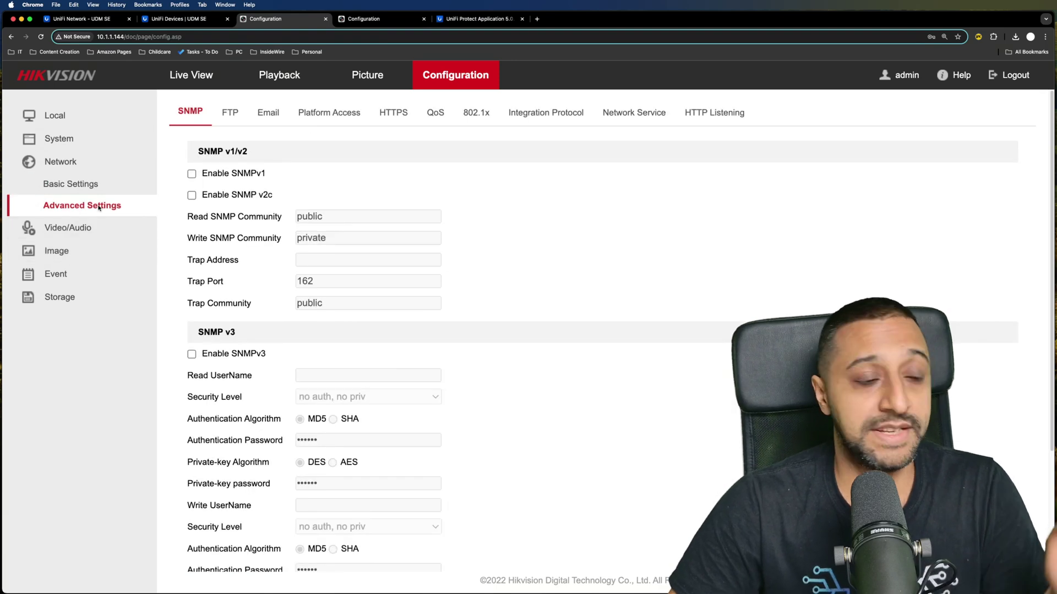
left_click(550, 113)
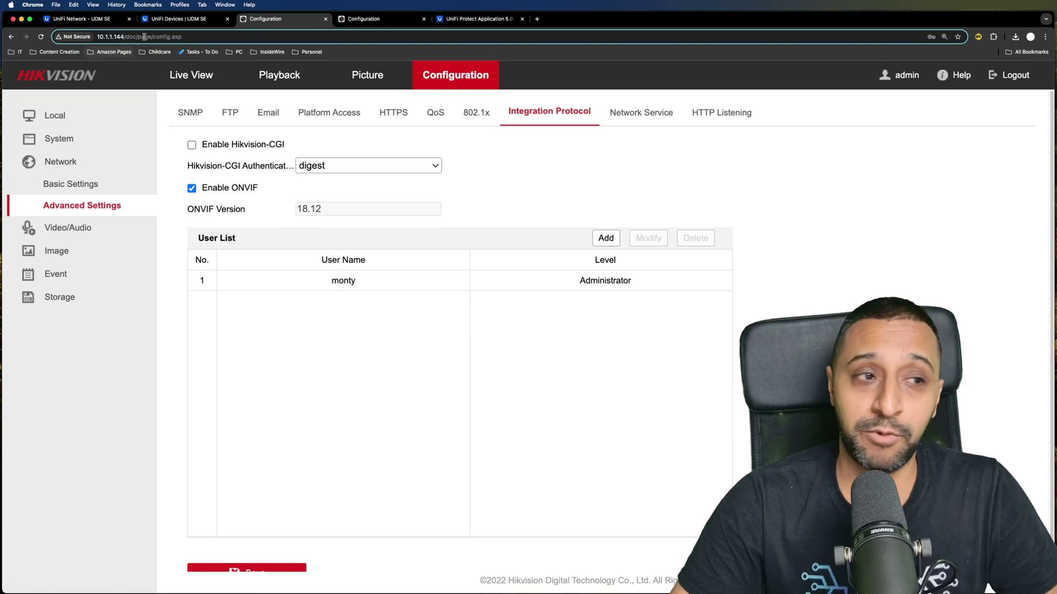
left_click(375, 19)
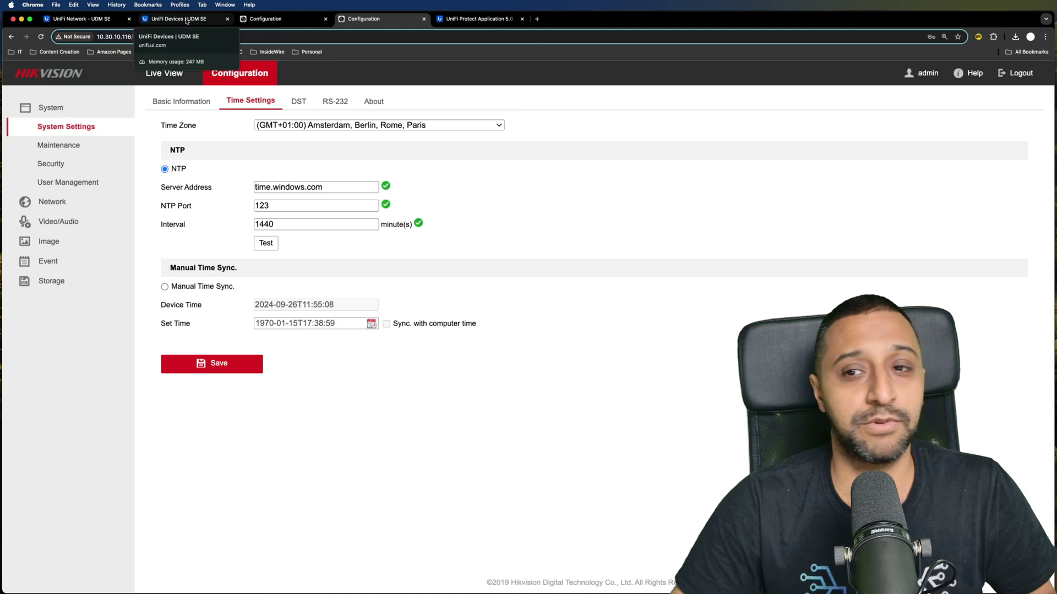
- Turn on Discover Third-Party Cameras in Protect settings and apply the change
left_click(187, 20)
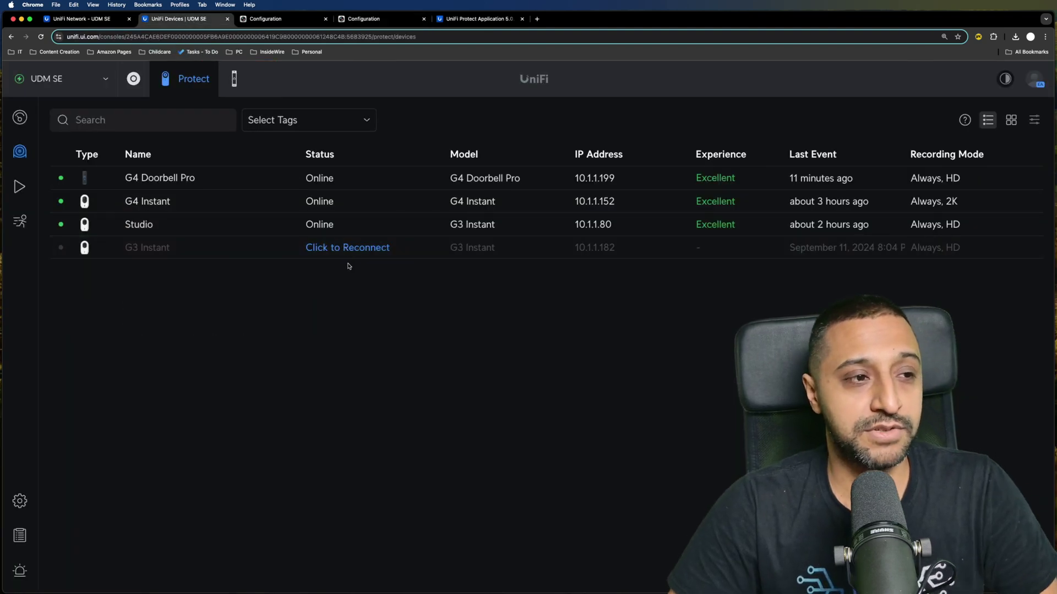
left_click(20, 500)
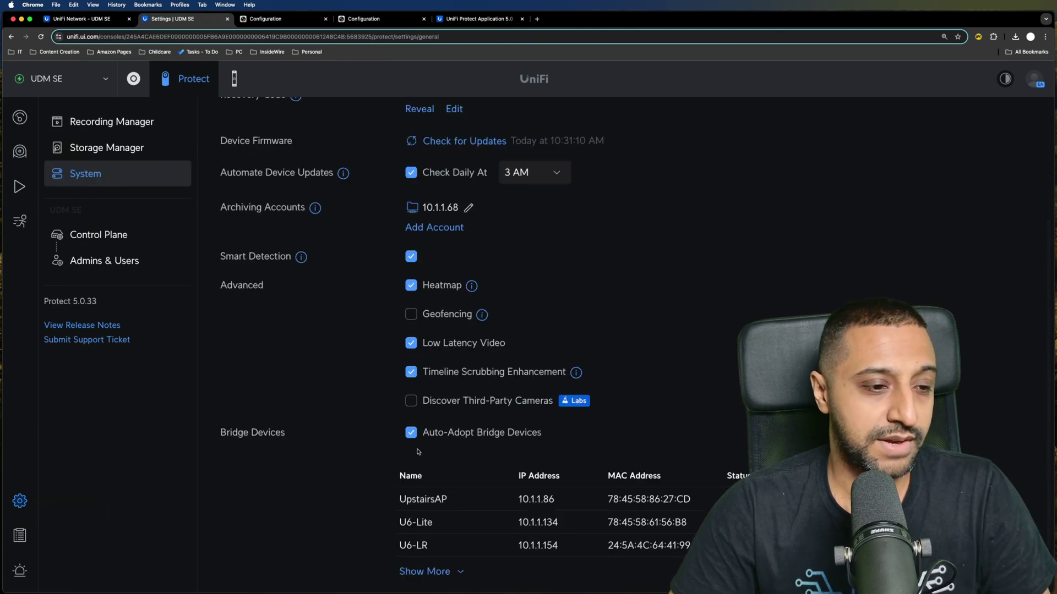
scroll(424, 440, "down", 1)
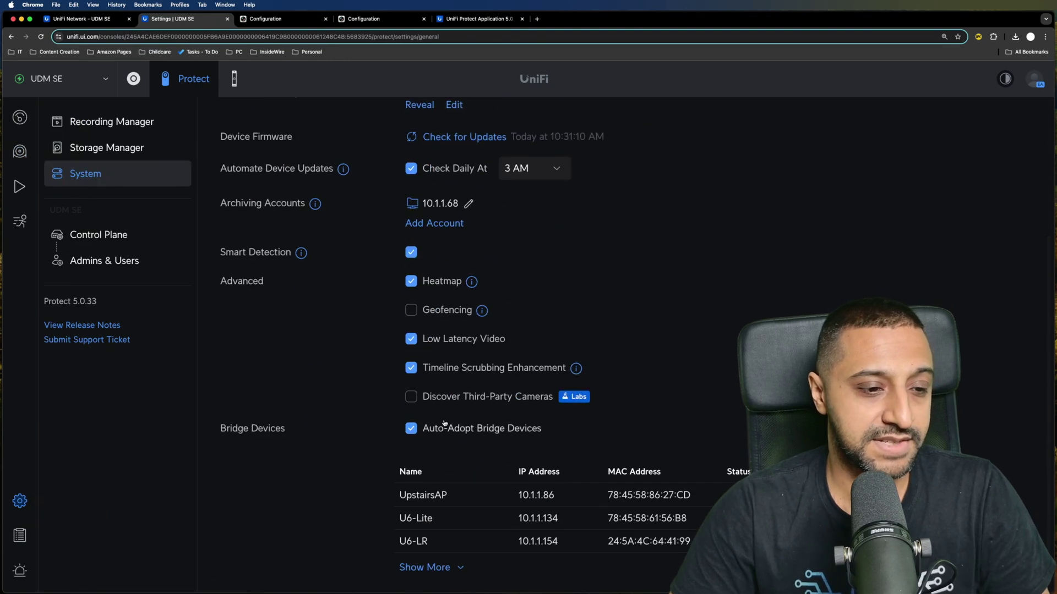
left_click(411, 397)
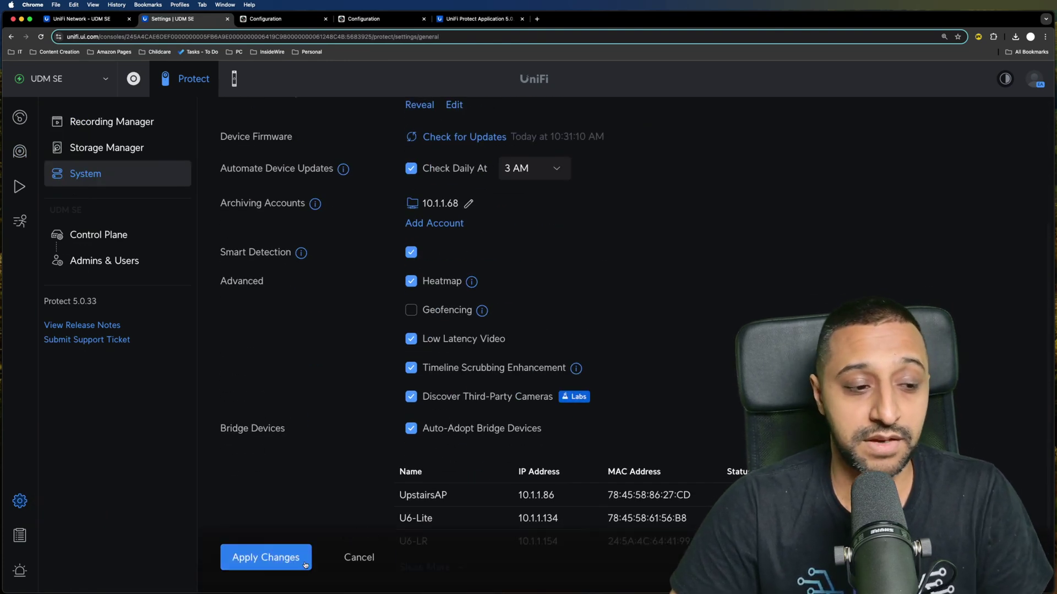
left_click(286, 564)
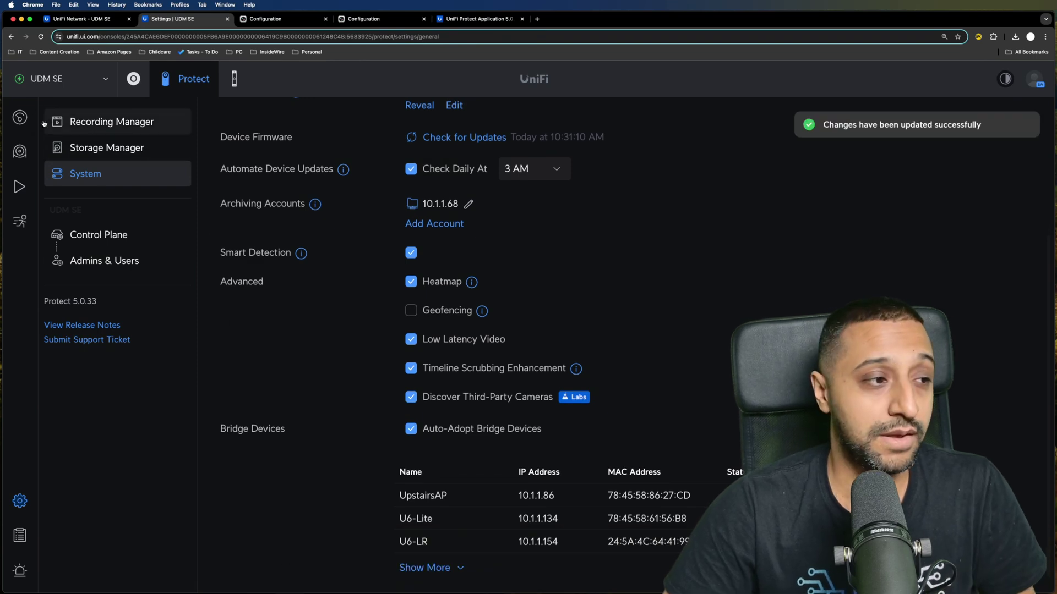
left_click(20, 151)
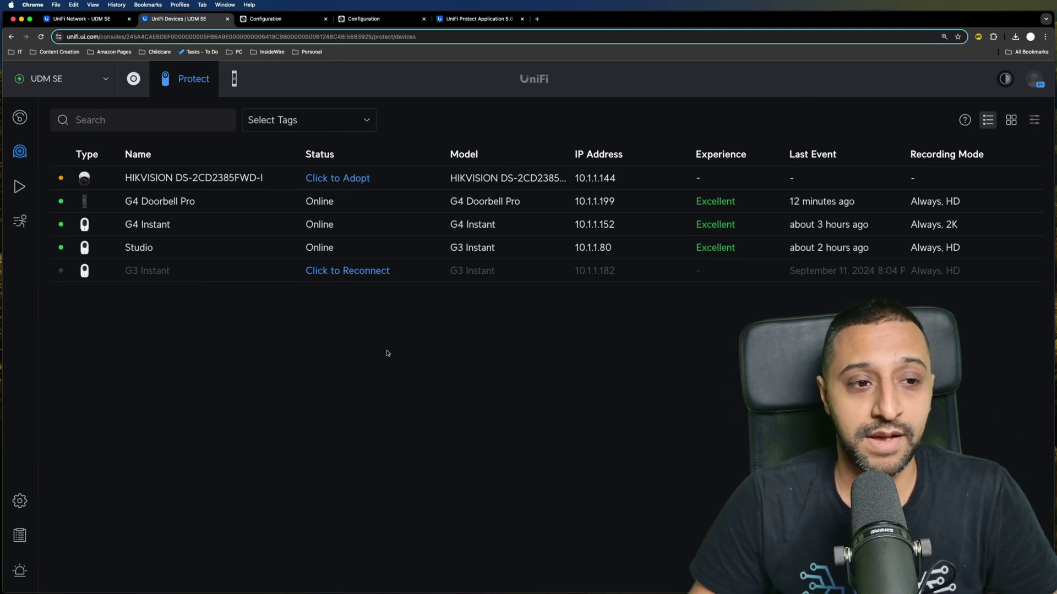
- Adopt the Hikvision DS-2CD2385FWD-I using the camera's username and password
left_click(571, 180)
key("Escape")
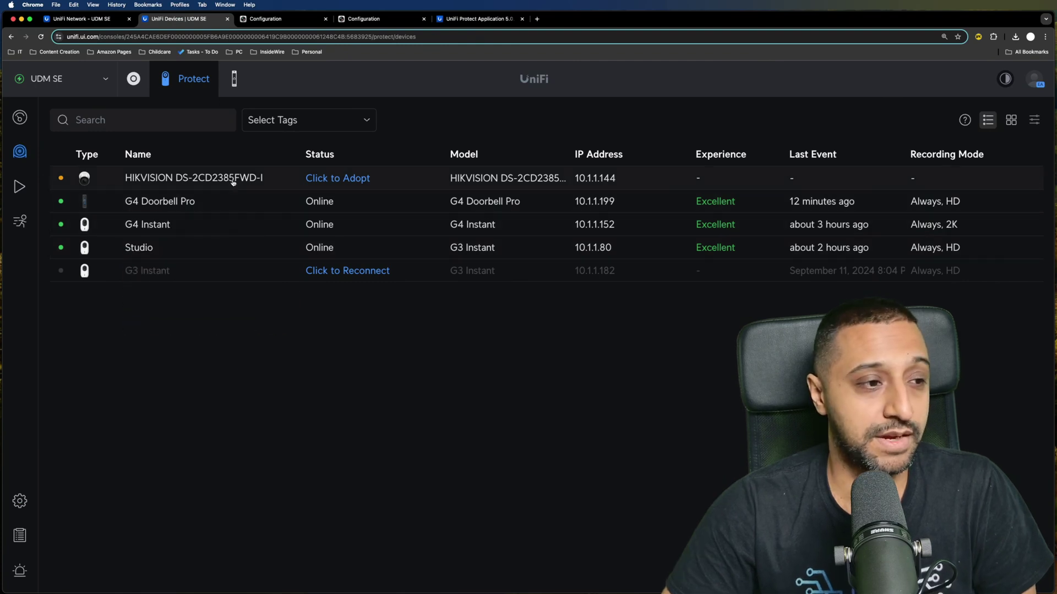
left_click(234, 180)
left_click(1016, 313)
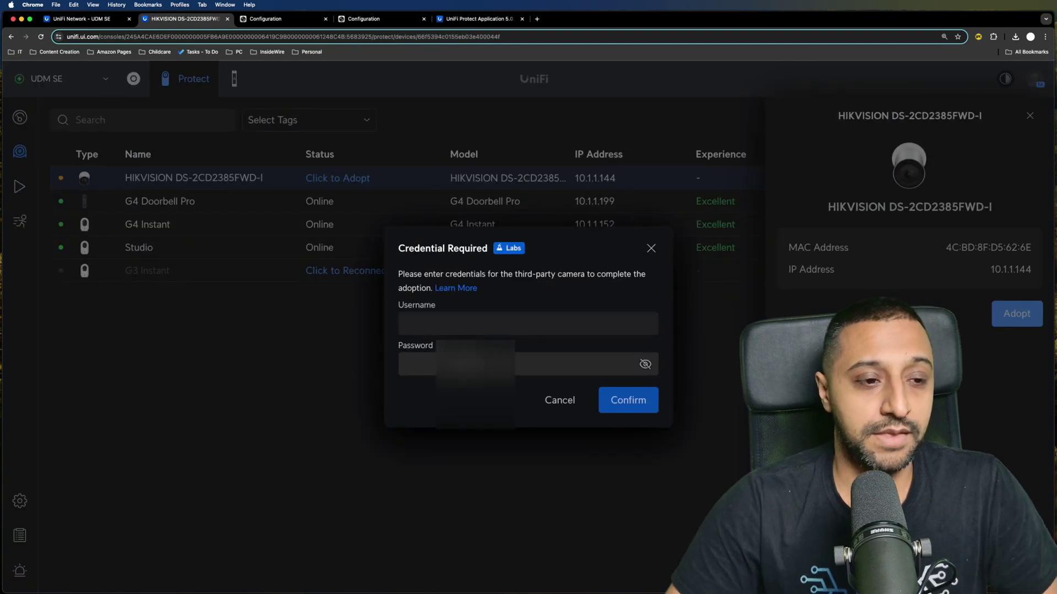
left_click(528, 324)
type("monty")
key("Tab")
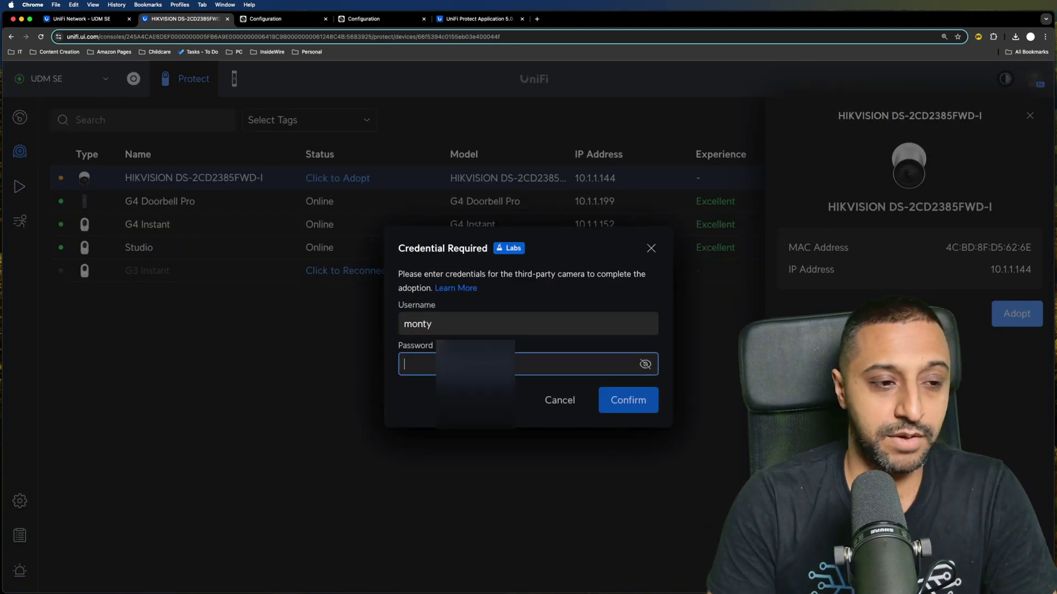
type("***")
key("Return")
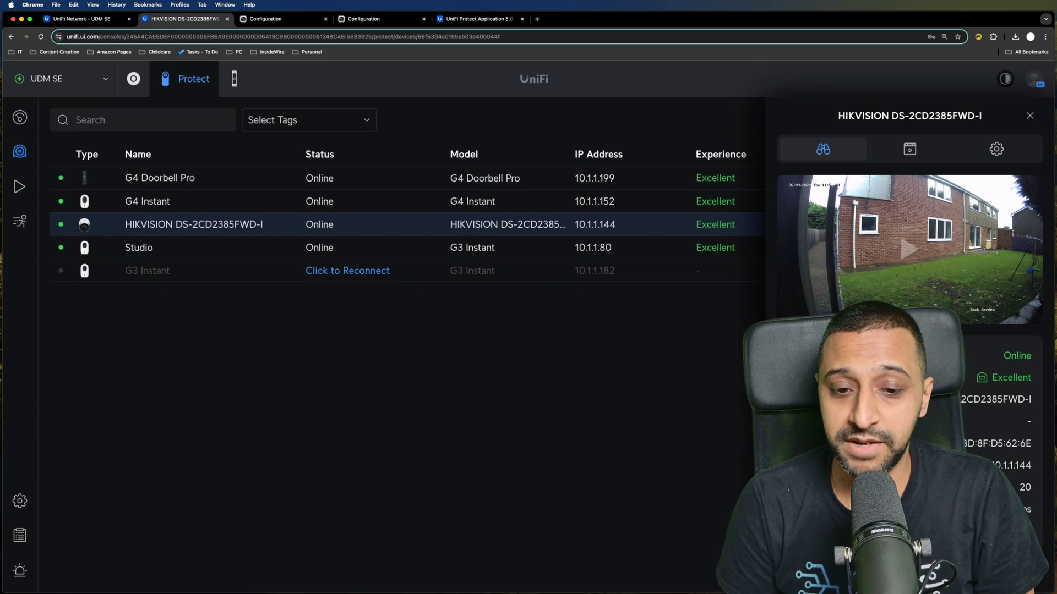
key("Escape")
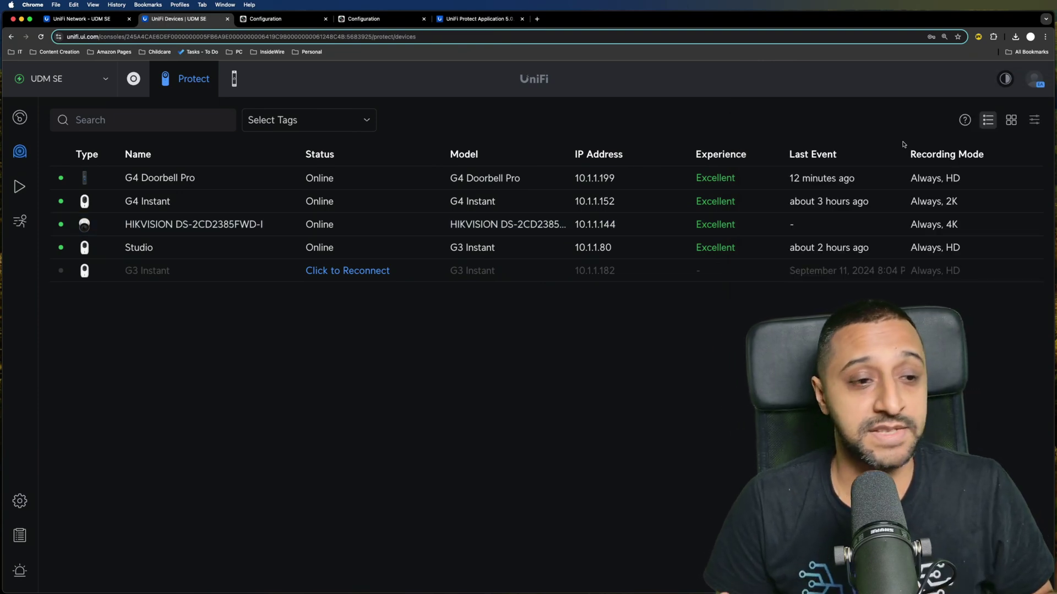
- Open the advanced adoption form from the missing-devices help
left_click(964, 120)
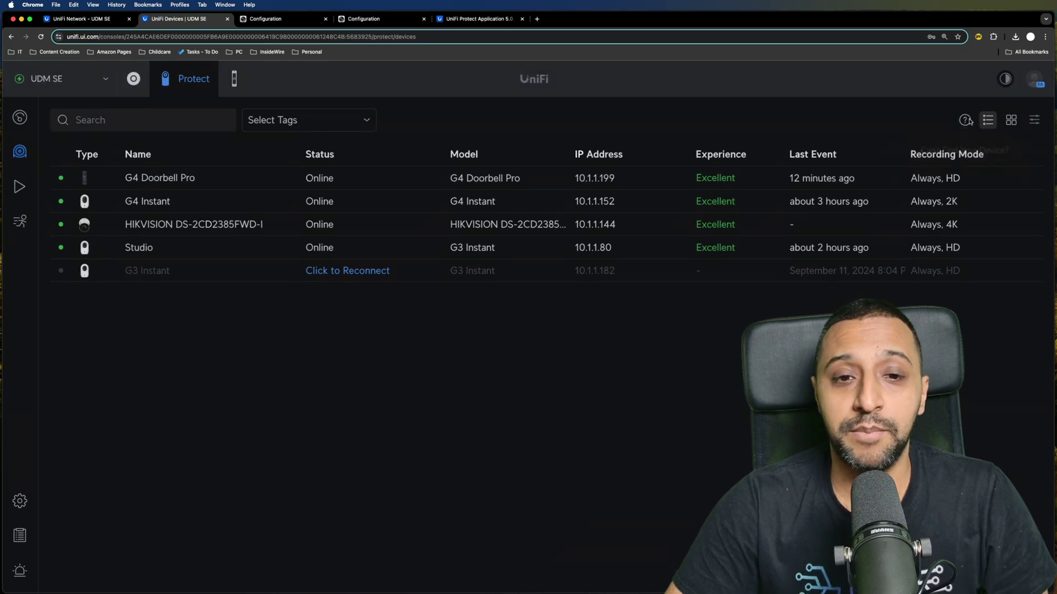
left_click(486, 448)
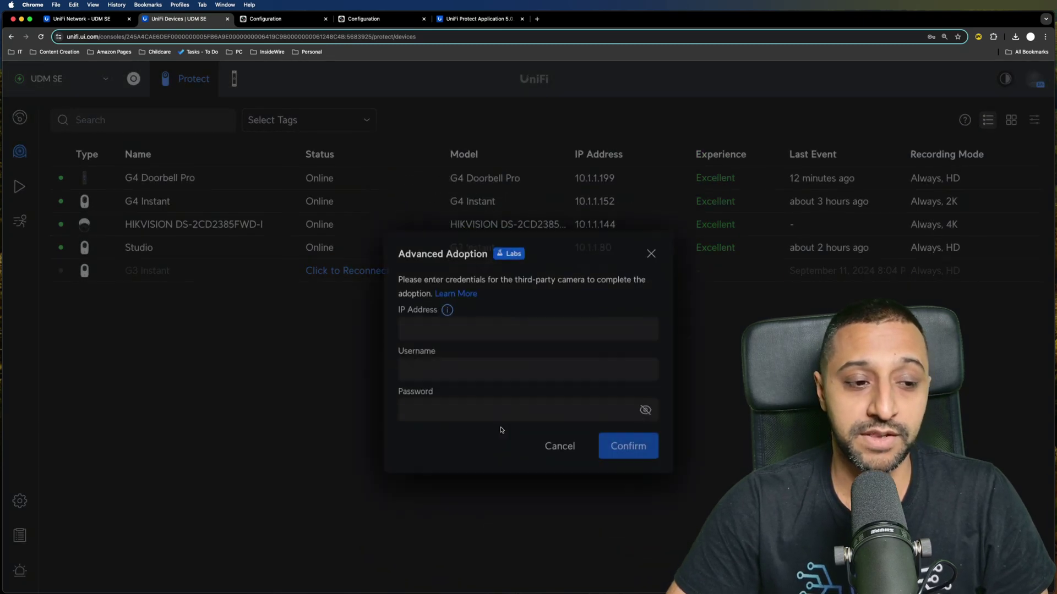
left_click(854, 131)
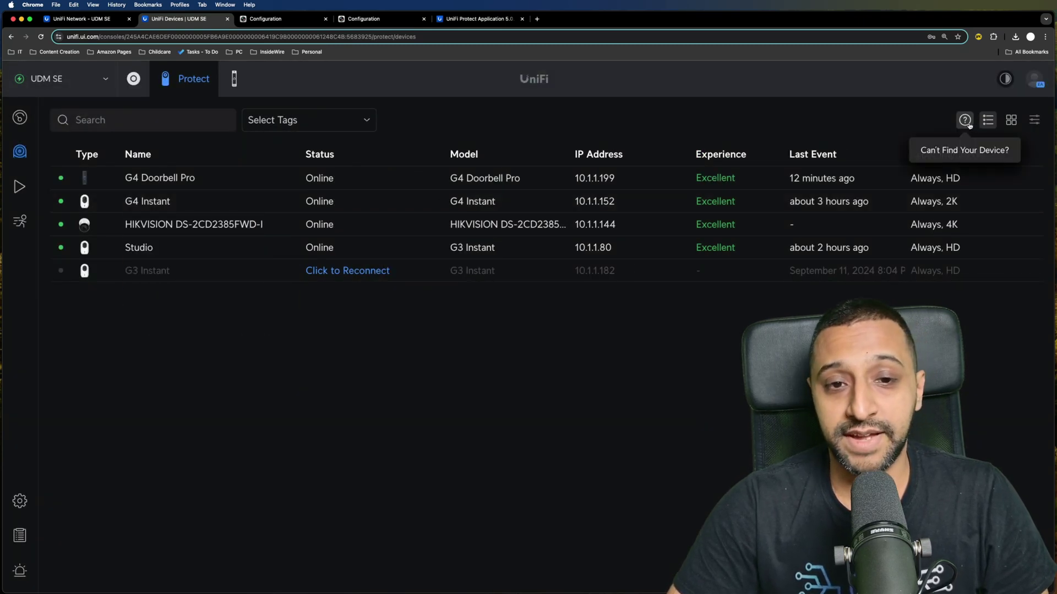
left_click(964, 121)
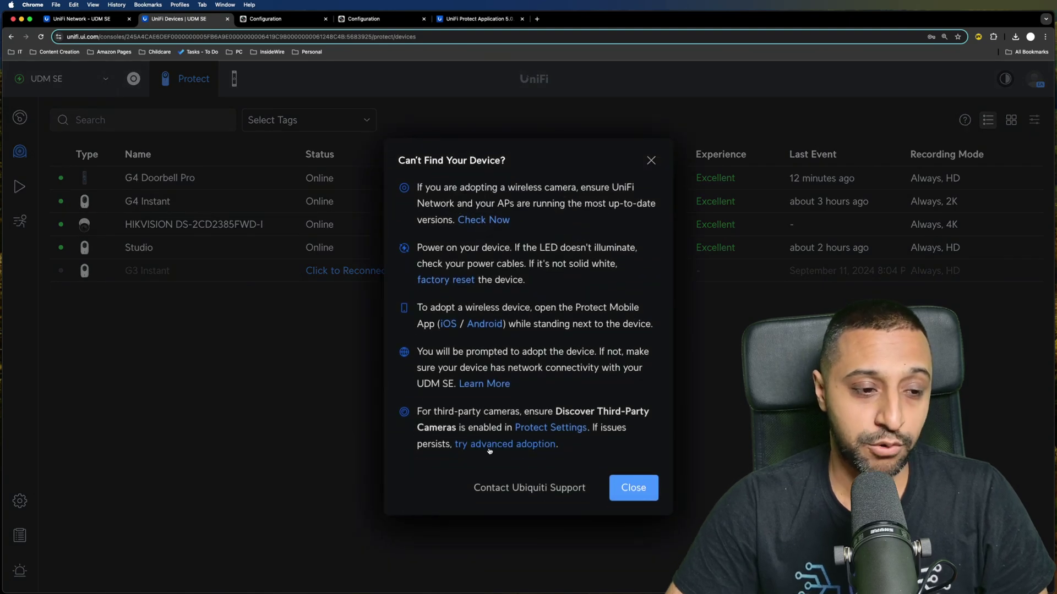
left_click(489, 451)
- Adopt the camera at 10.30.10.116 by entering its username and password
left_click(527, 298)
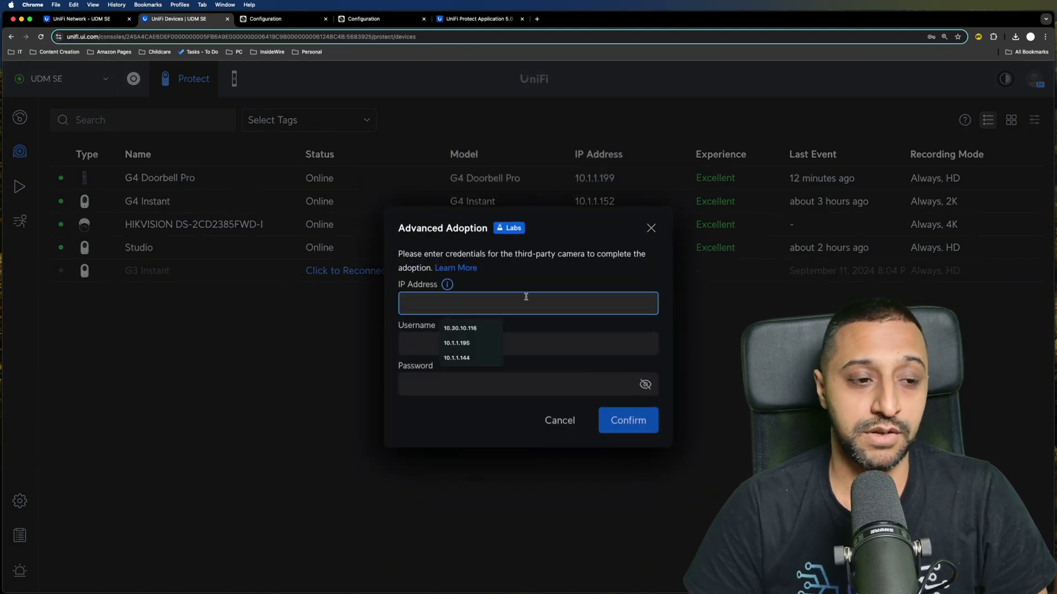
key("Down")
key("Return")
key("Tab")
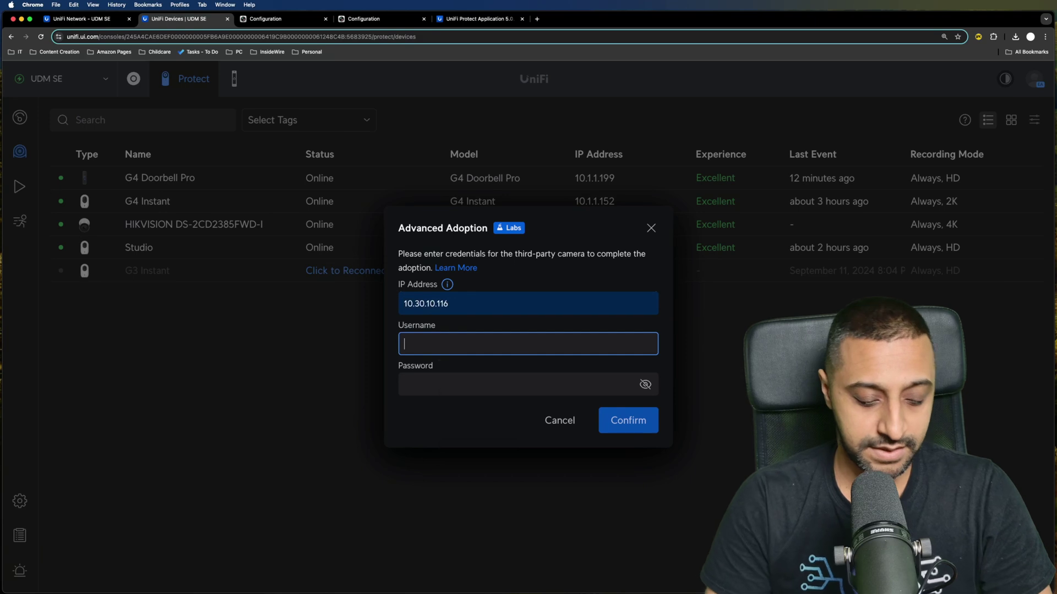
type("admin")
key("BackSpace")
key("BackSpace")
key("BackSpace")
key("BackSpace")
key("BackSpace")
type("monty")
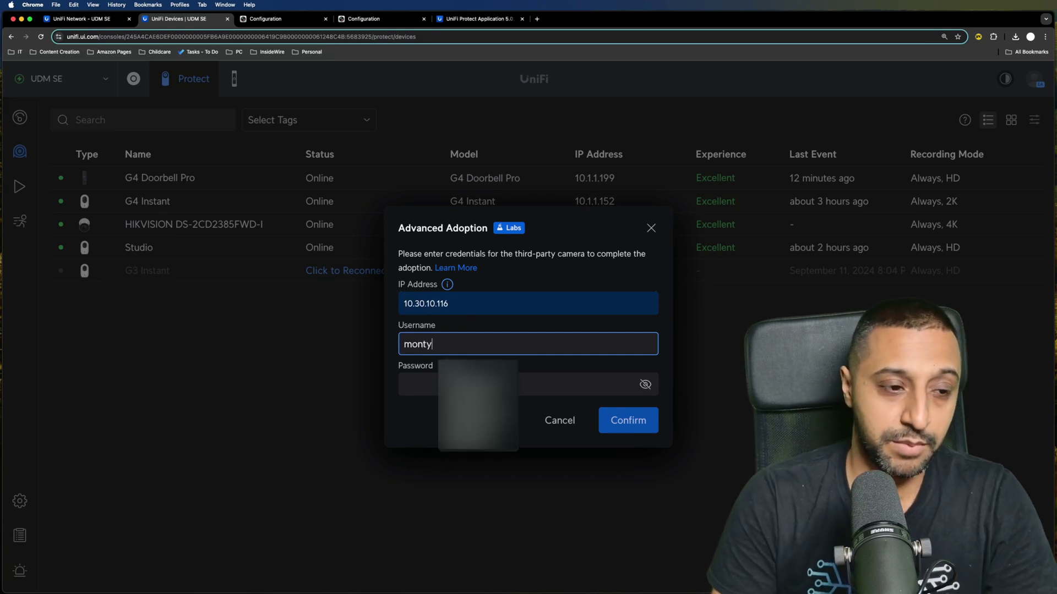
key("Tab")
type("********")
key("Return")
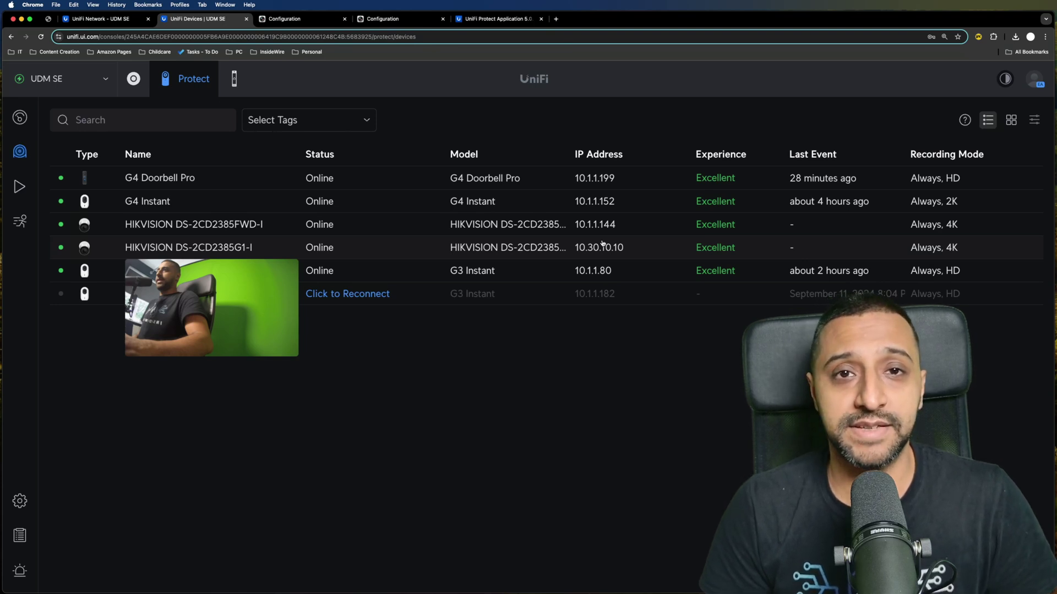
- Open the HIKVISION DS-2CD2385FWD-I camera's details and view its recording settings (Always, Auto retention)
mouse_move(552, 231)
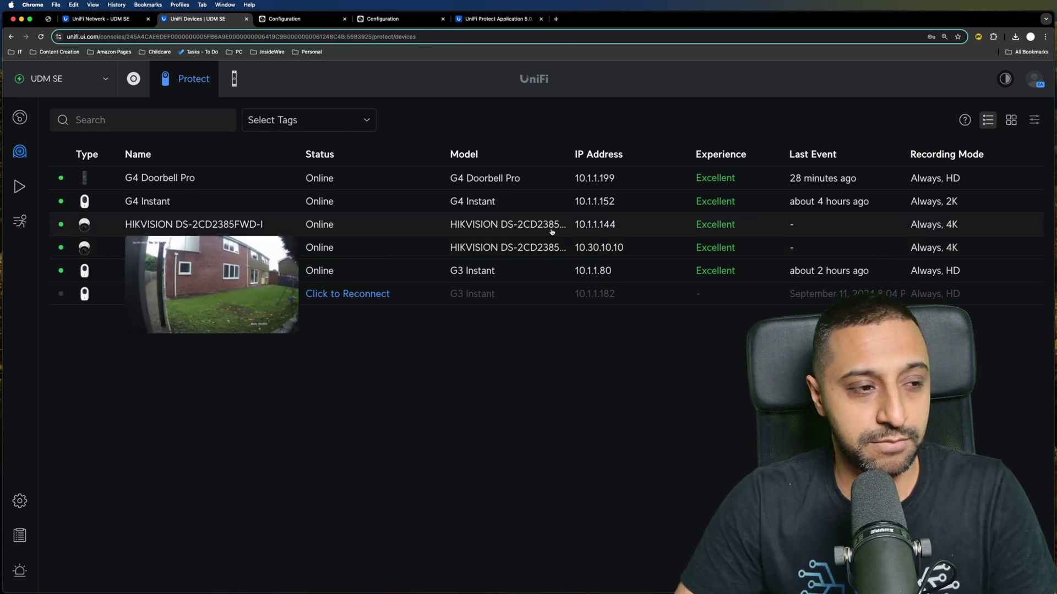
left_click(552, 231)
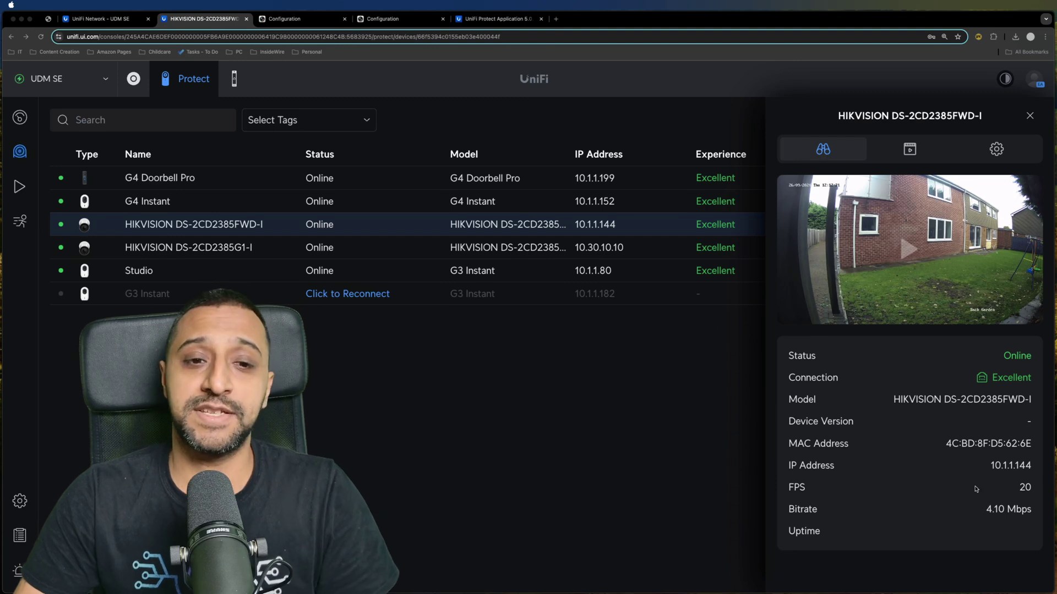
left_click(909, 148)
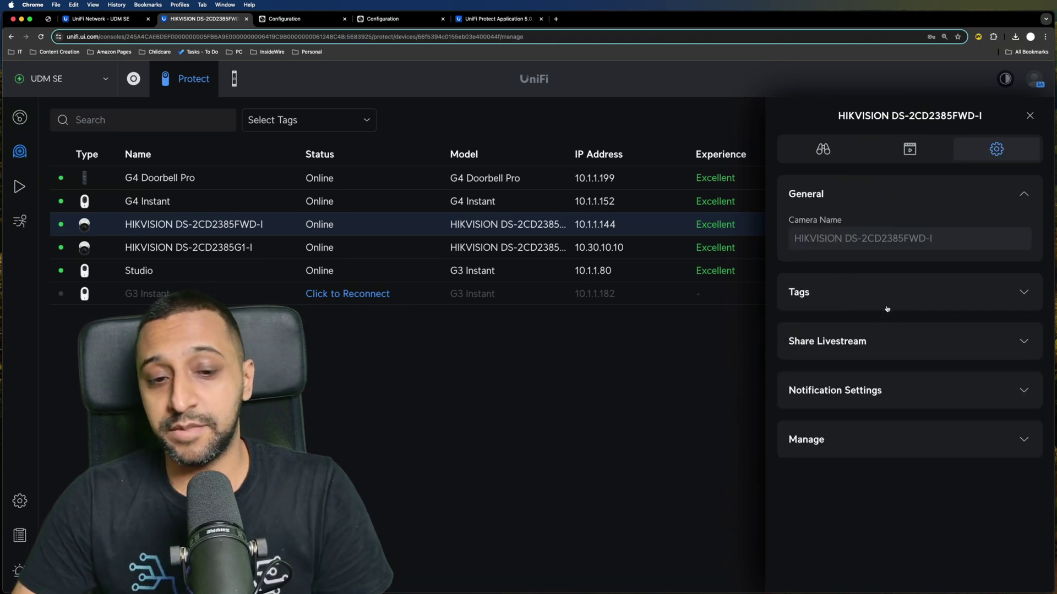
- Tag the DS-2CD2385FWD-I as Outdoor, then check its notification settings (22 alarms via Alarm Manager)
left_click(887, 307)
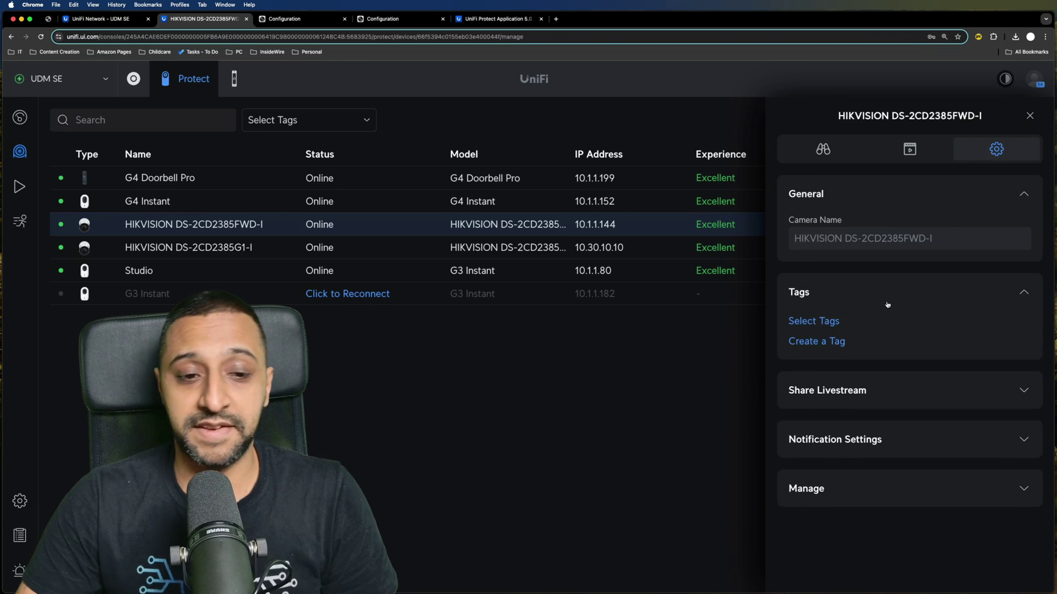
left_click(822, 323)
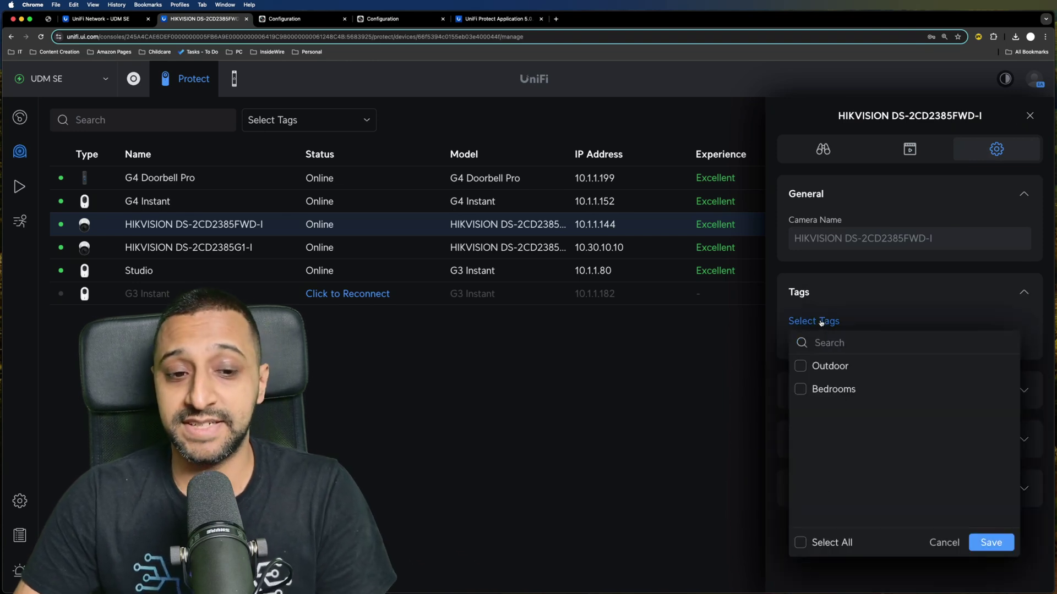
left_click(830, 369)
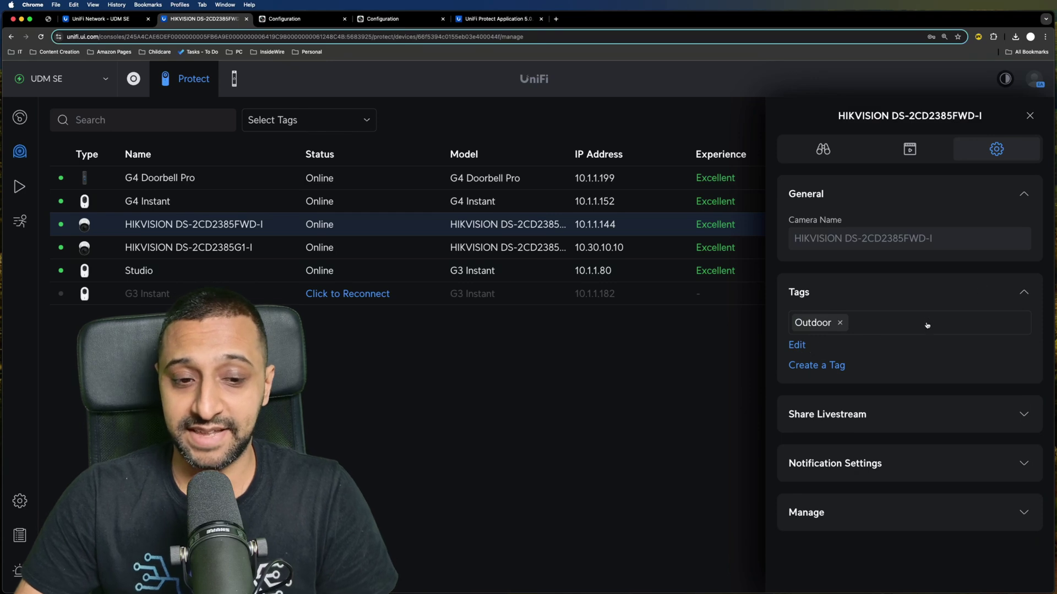
left_click(1026, 293)
left_click(1020, 439)
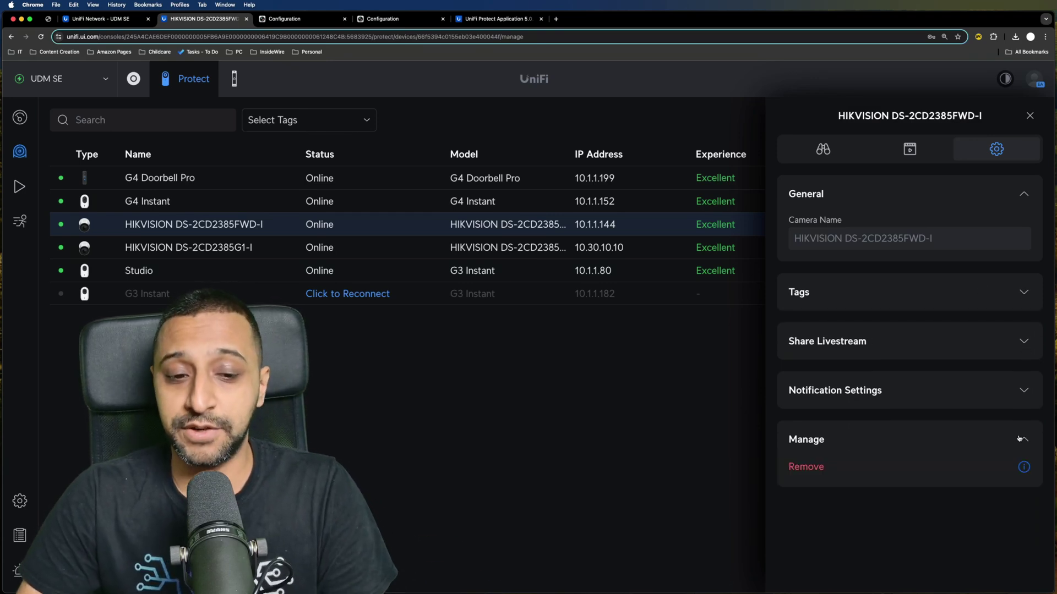
left_click(1024, 392)
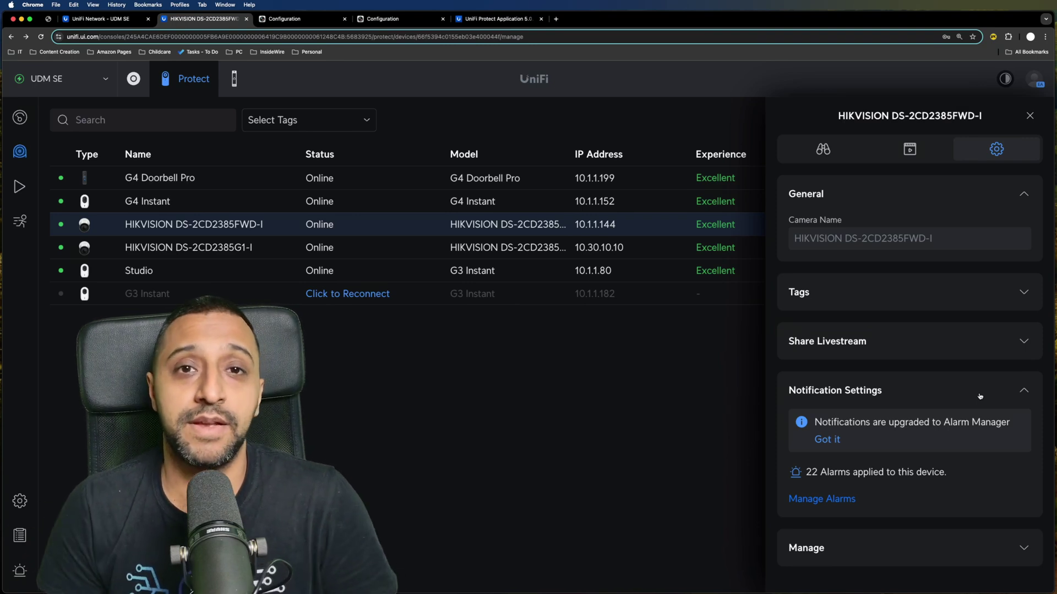
- Turn on link sharing for the DS-2CD2385FWD-I livestream and open the link in an incognito window
left_click(859, 342)
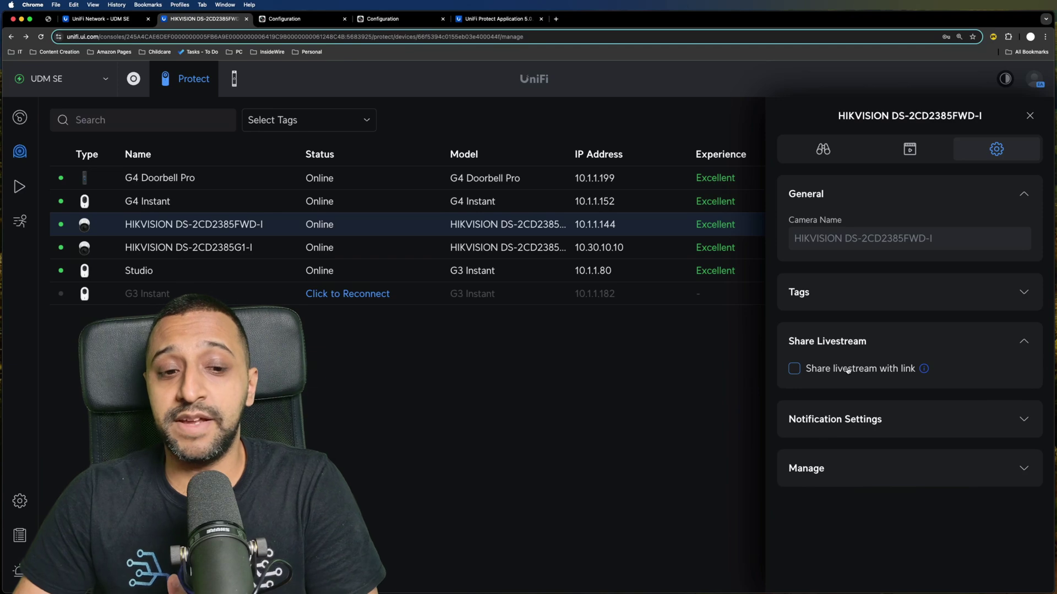
left_click(847, 370)
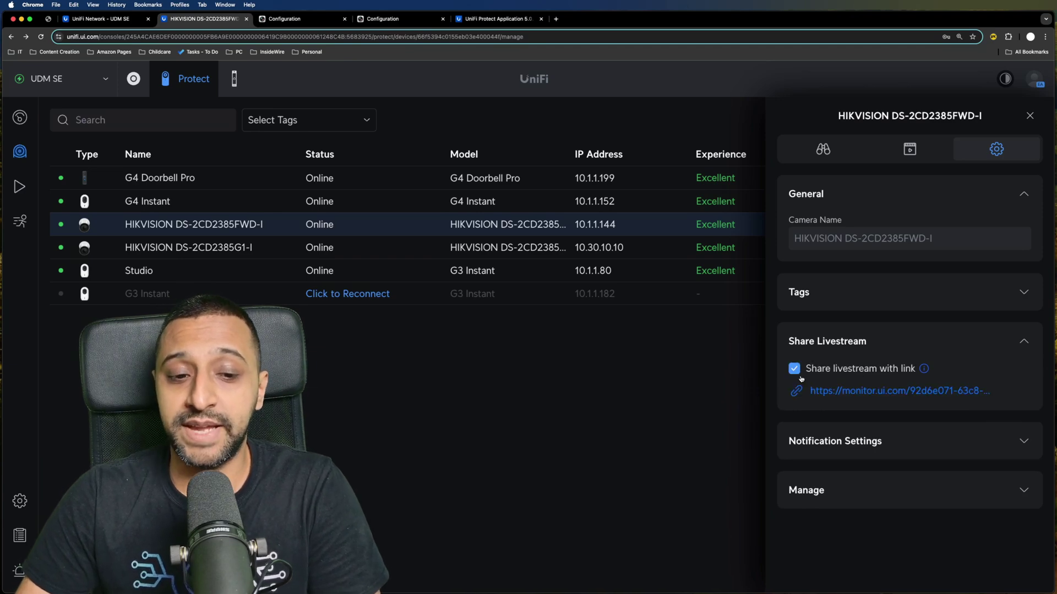
right_click(887, 391)
left_click(956, 415)
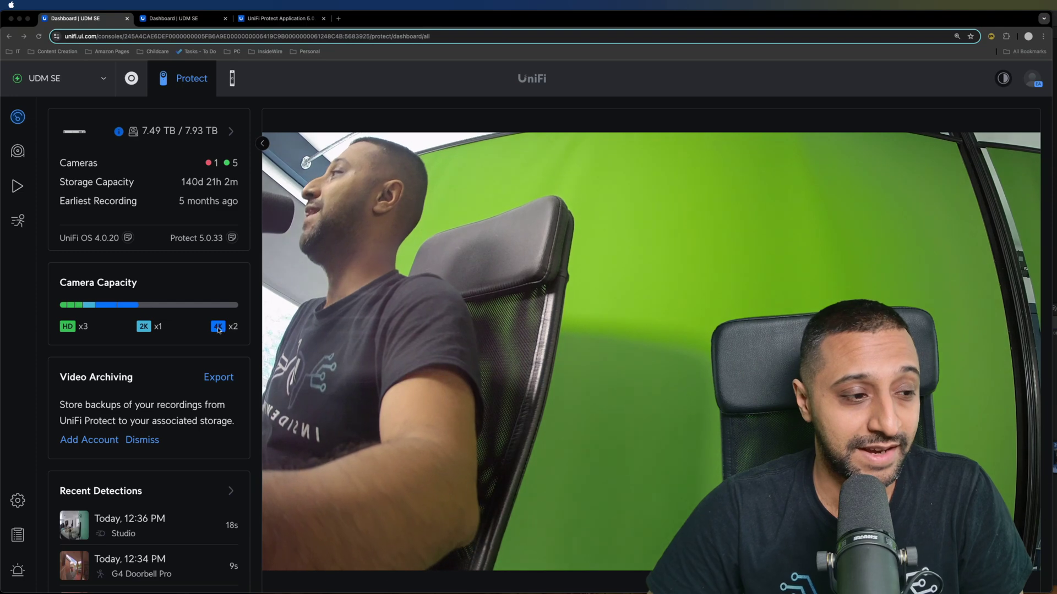
mouse_move(139, 307)
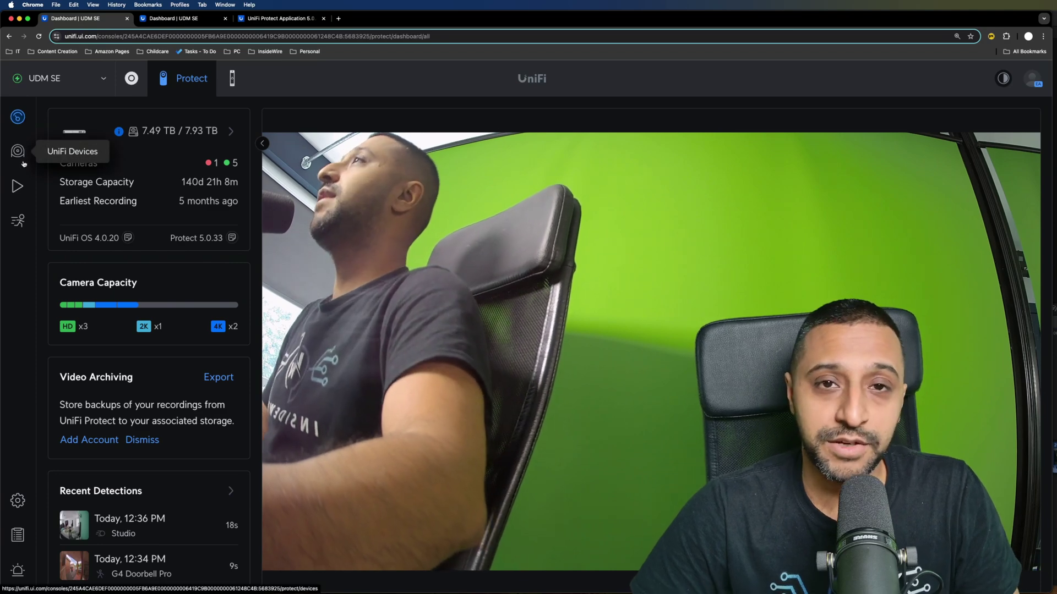
left_click(18, 186)
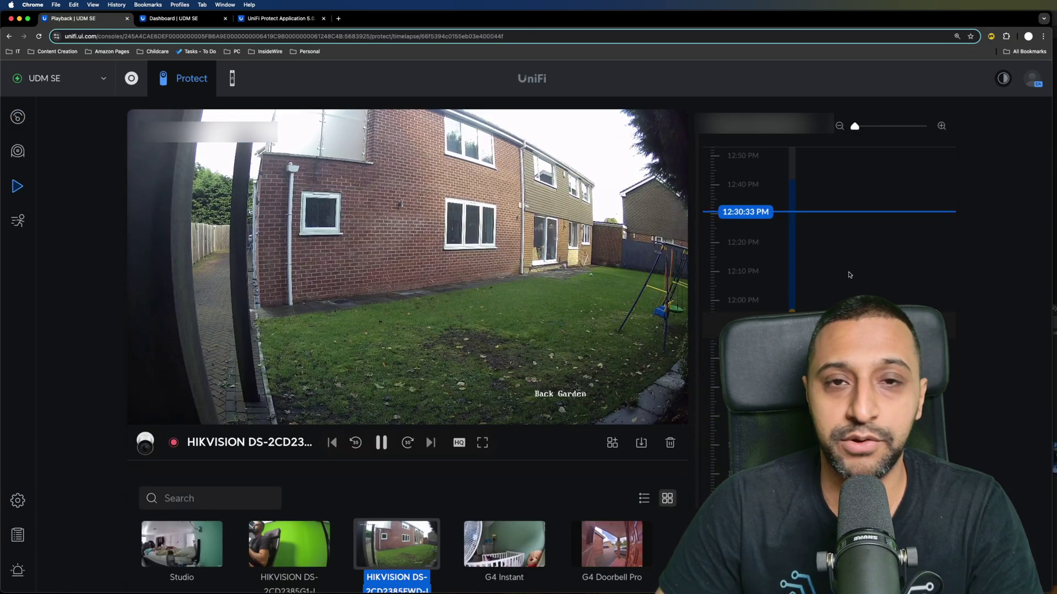
scroll(818, 269, "down", 3)
scroll(818, 262, "up", 5)
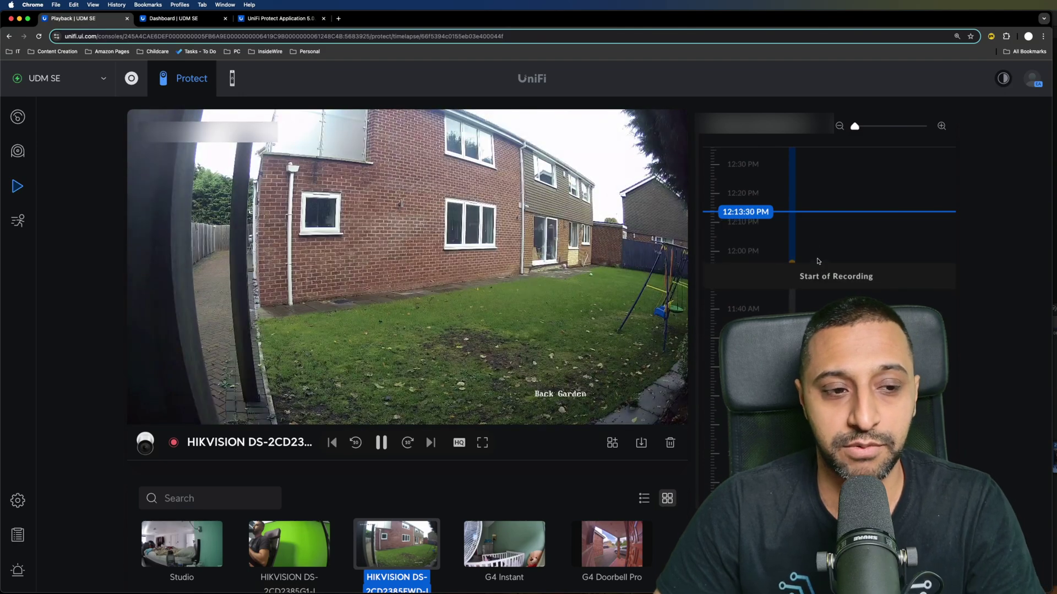
scroll(815, 257, "down", 1)
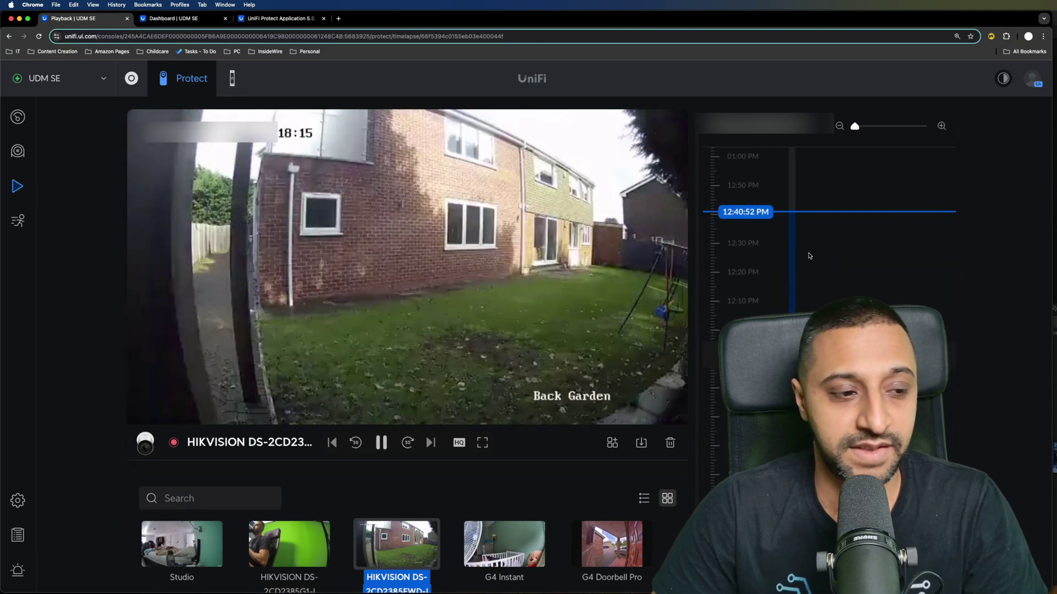
left_click(459, 443)
left_click(641, 443)
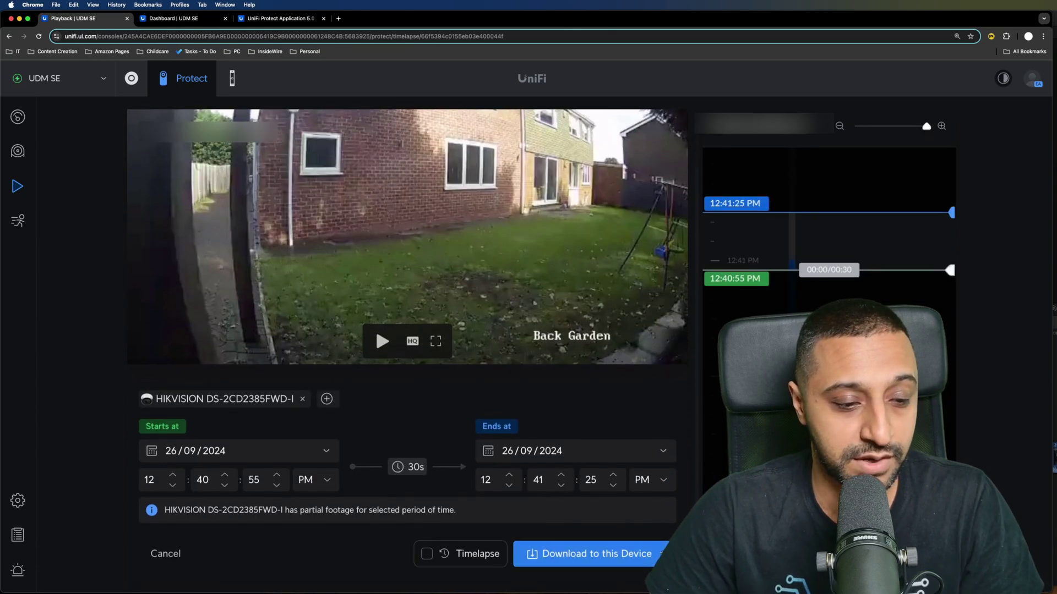
left_click(662, 554)
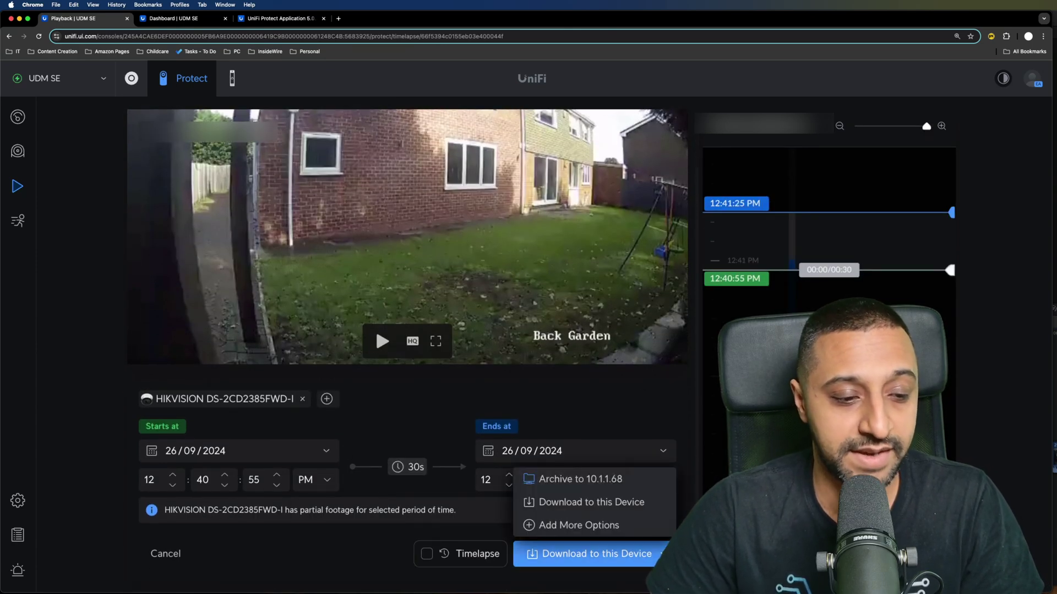
left_click(599, 525)
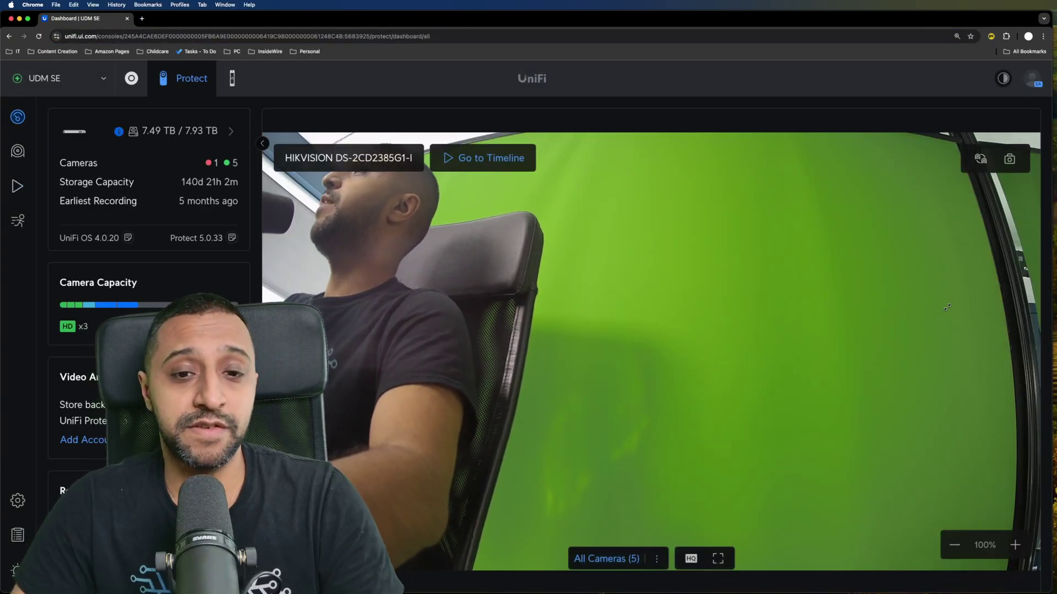
- Add a 'Test door' shortcut onto the chair back in the DS-2CD2385G1-I view and save it
left_click(981, 158)
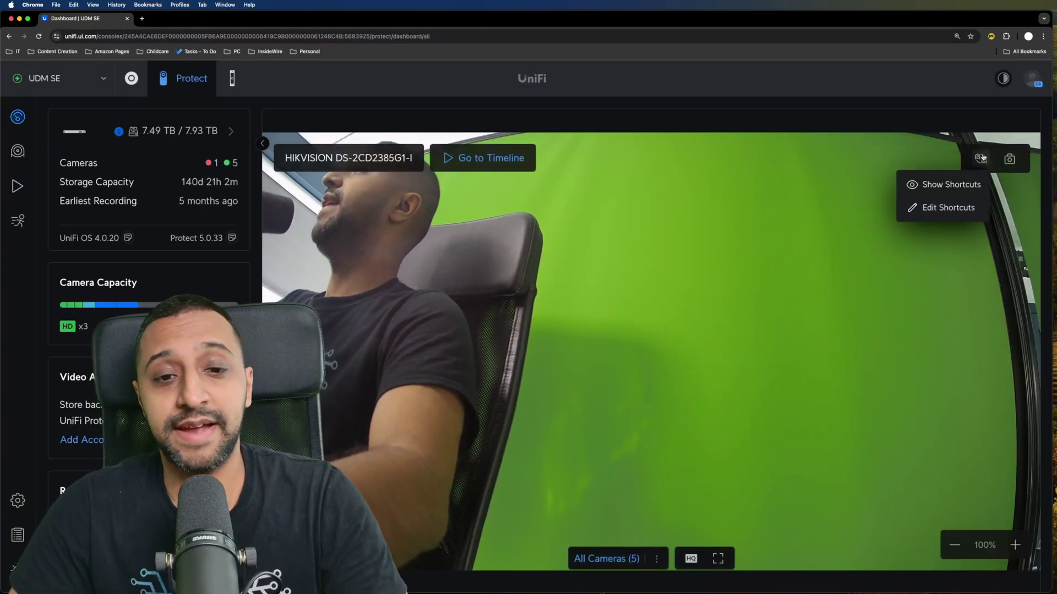
left_click(944, 208)
left_click(758, 242)
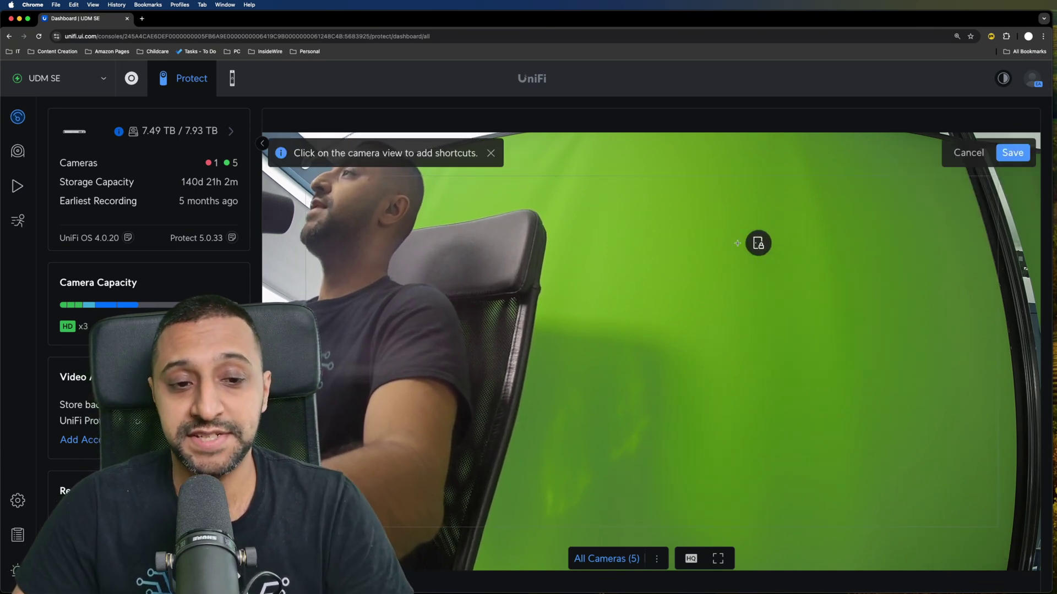
left_click_drag(758, 243, 506, 270)
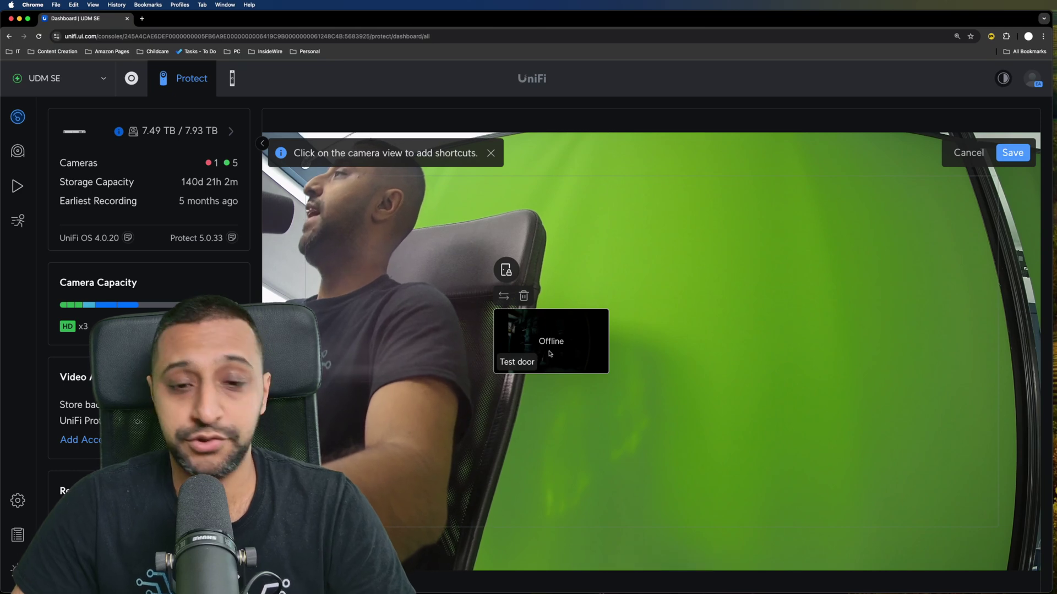
left_click(1013, 153)
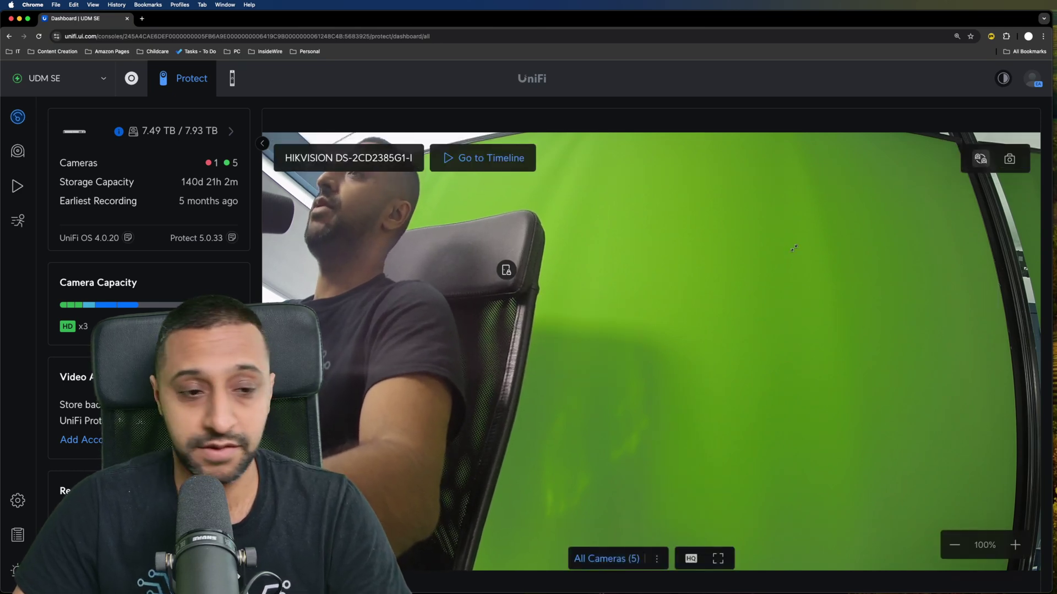
mouse_move(506, 271)
mouse_move(526, 315)
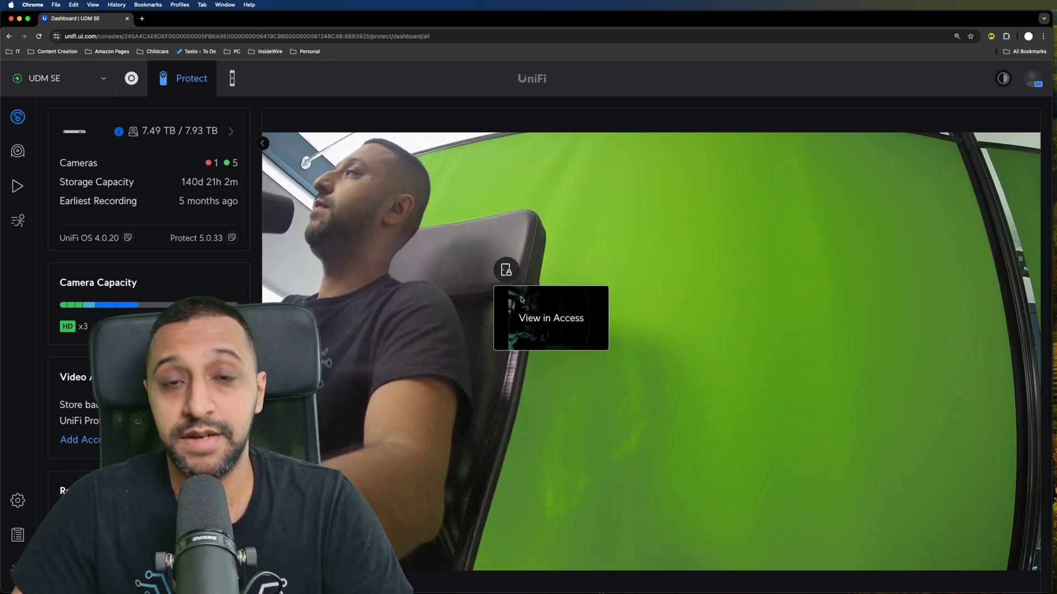